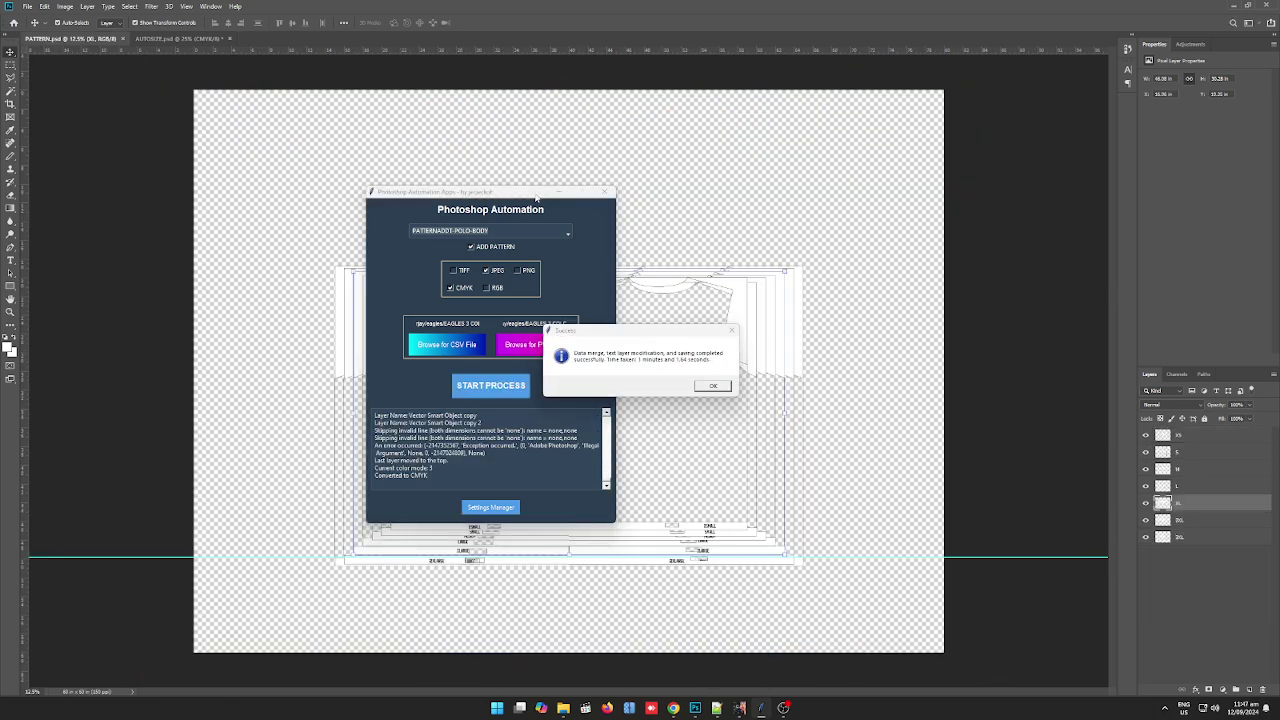
- Dismiss the completion message, move the automation window aside, and close the black AUTOSIZE.psd design without saving changes
left_click(713, 386)
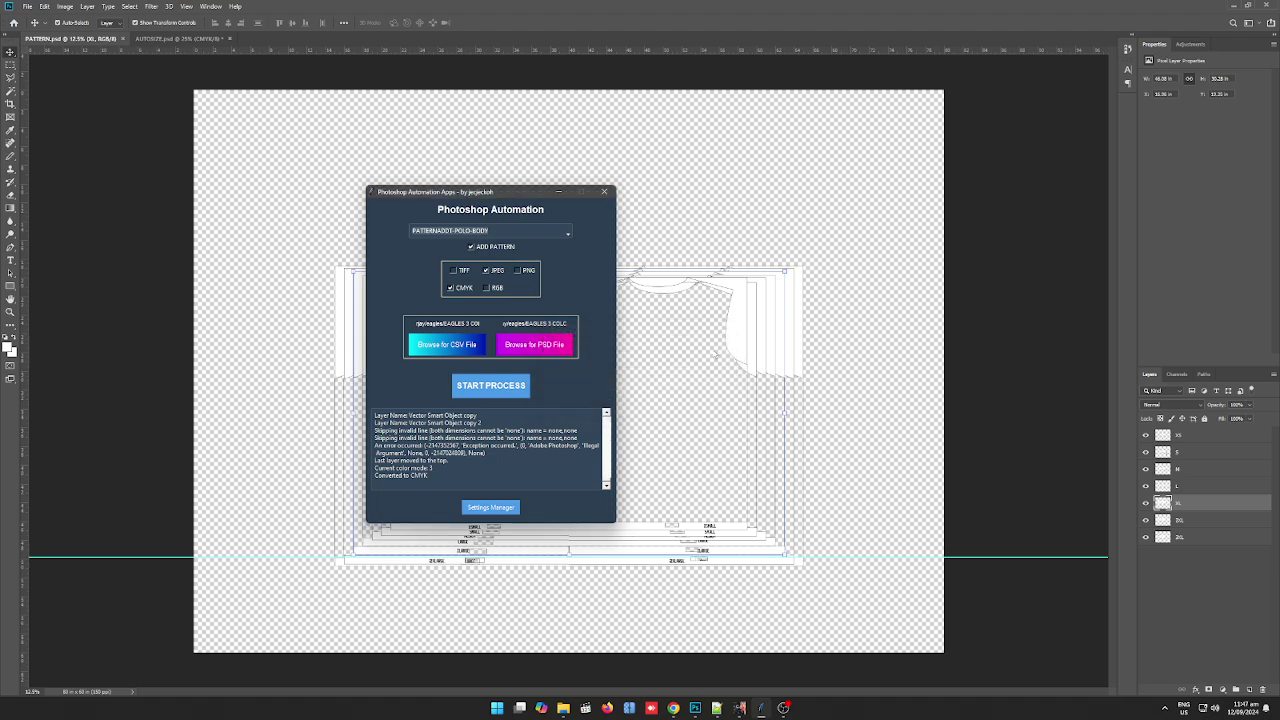
left_click_drag(523, 198, 840, 224)
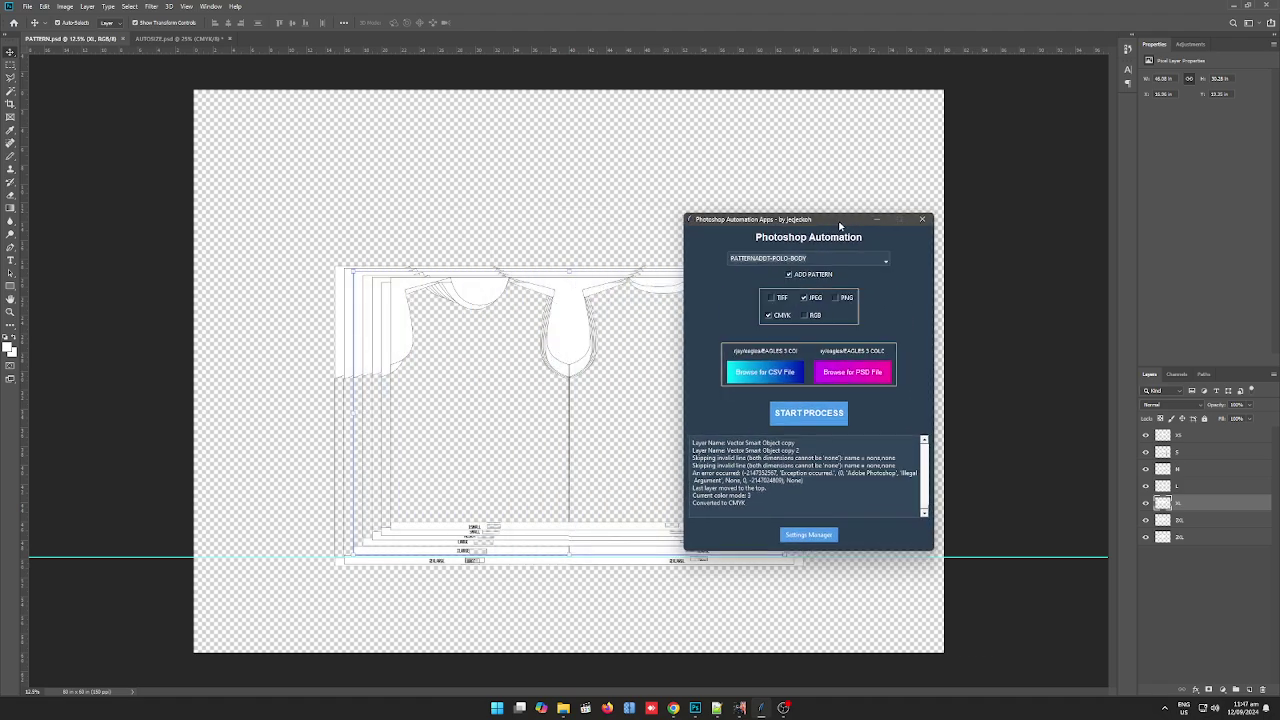
left_click(165, 39)
left_click(229, 38)
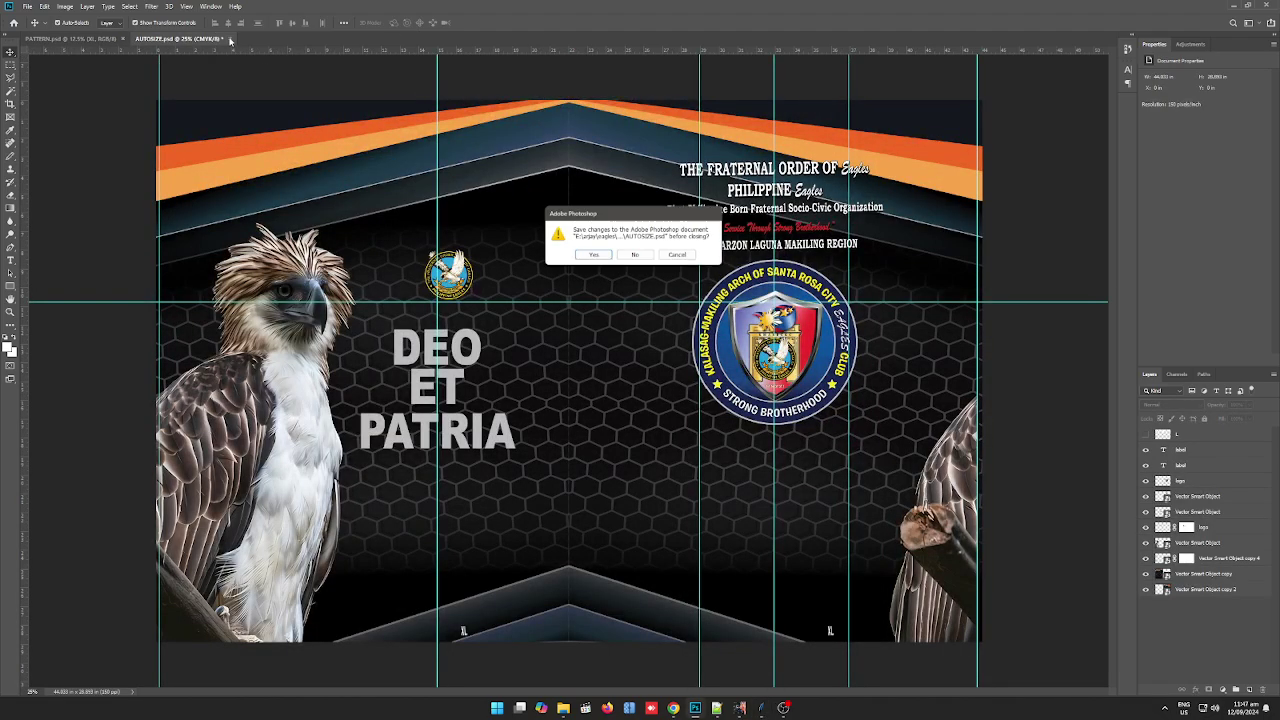
left_click(636, 256)
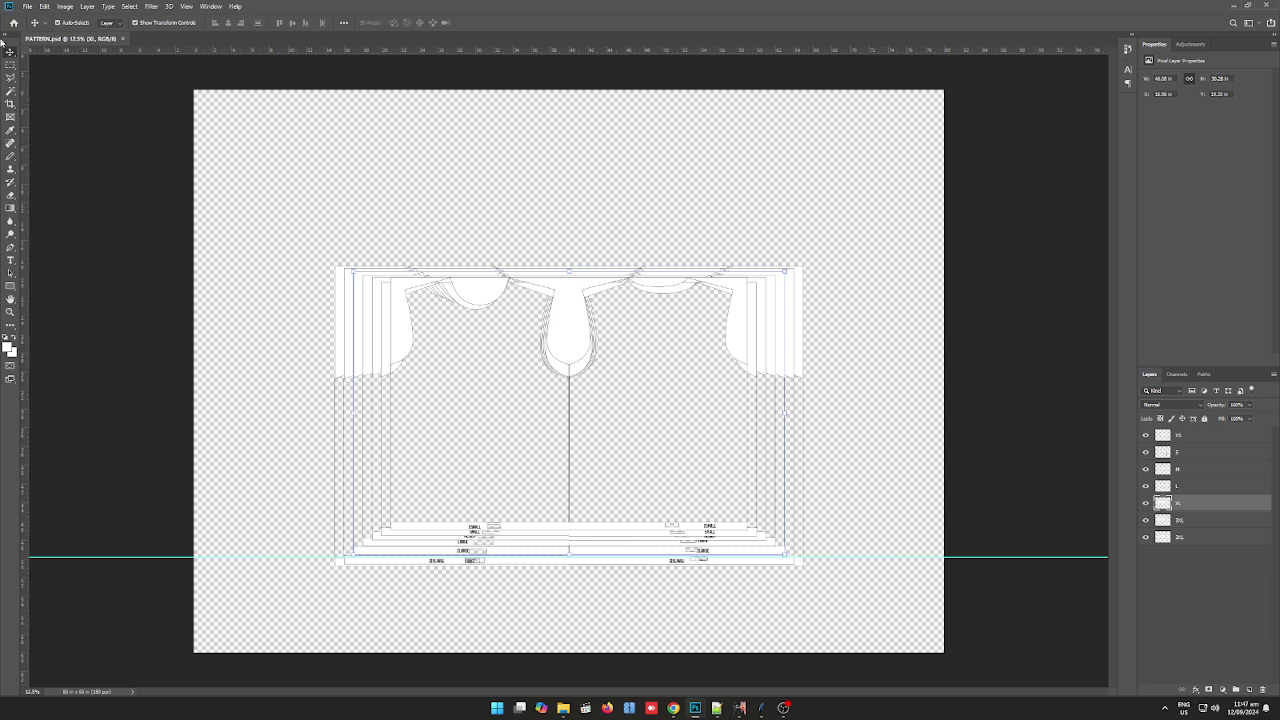
- Open AUTOSIZE.psd from the body folder inside EAGLES 3 COLORS > DILAW
left_click(28, 7)
left_click(32, 28)
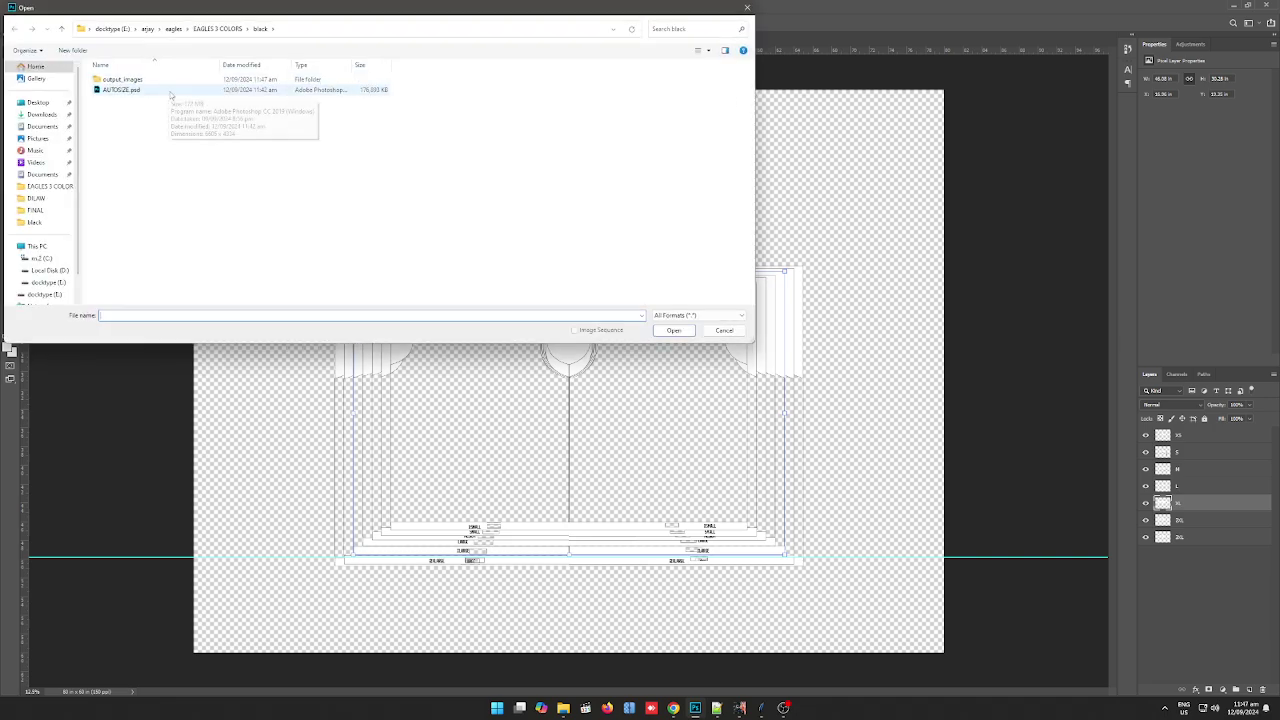
left_click(240, 30)
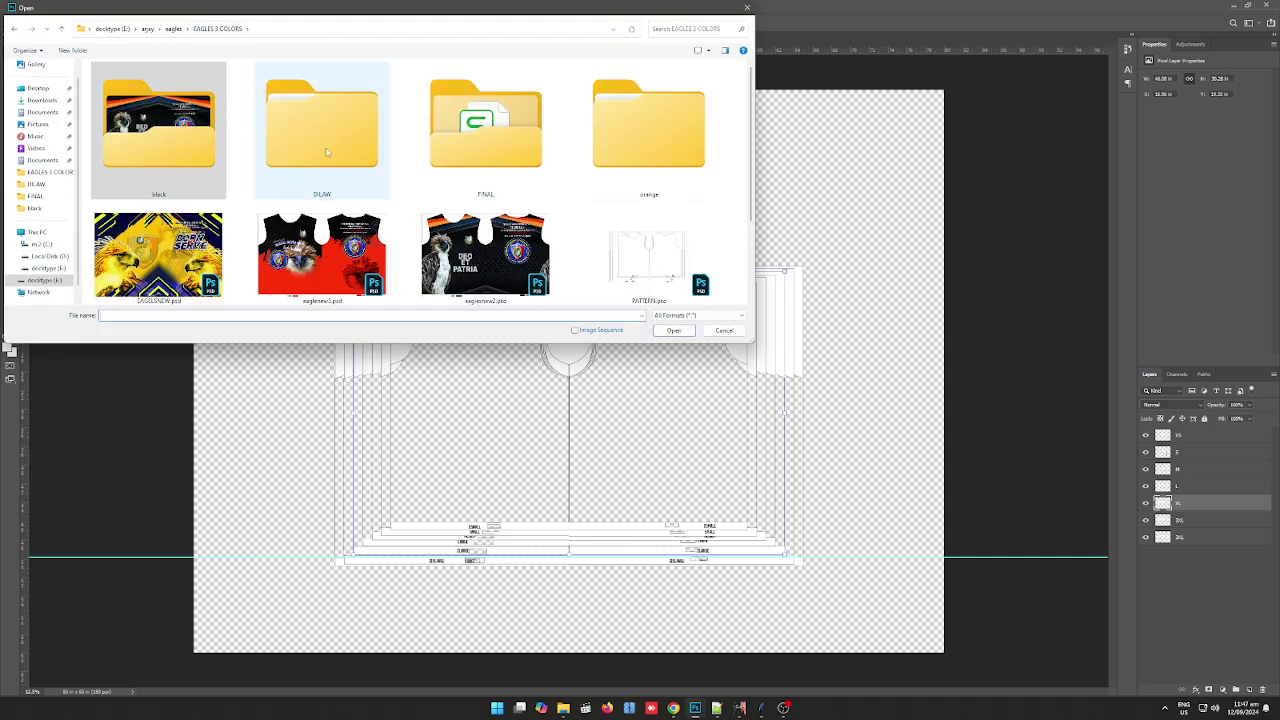
double_click(262, 122)
double_click(112, 80)
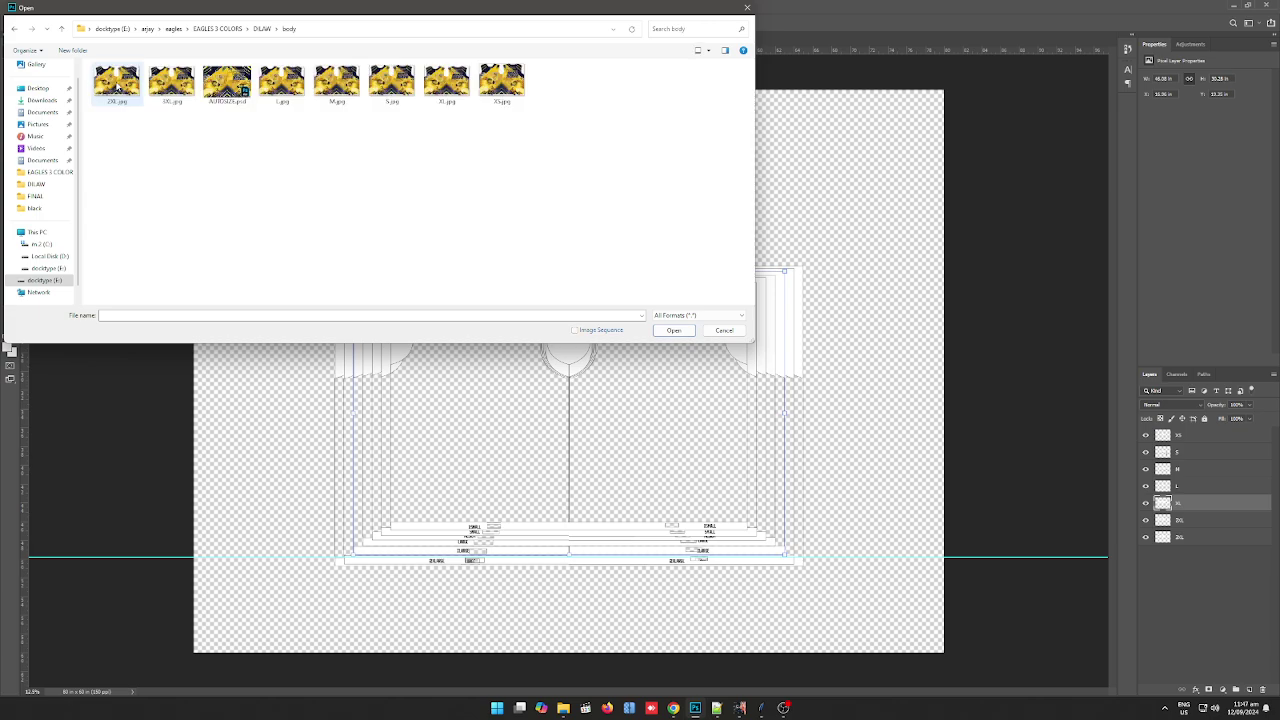
left_click(226, 88)
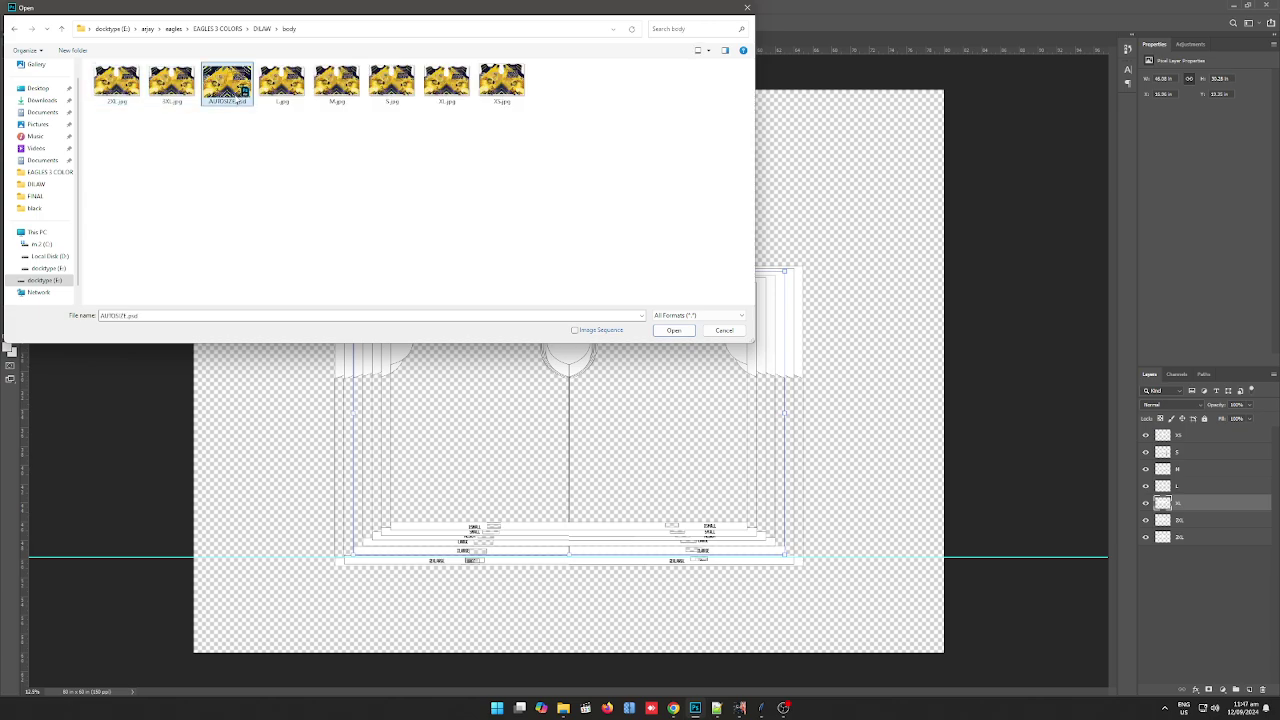
left_click(674, 331)
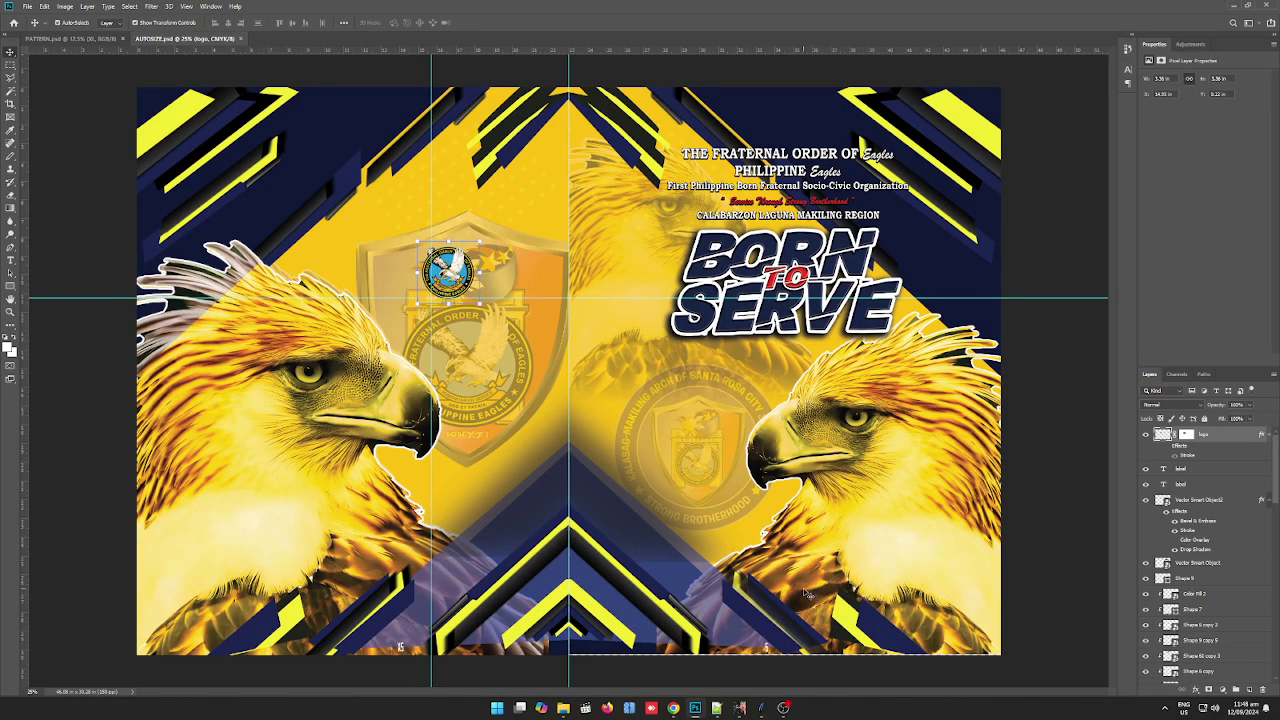
- In the Photoshop Automation app, select AUTOSIZE.psd from DILAW > body as the template PSD
mouse_move(745, 708)
left_click(763, 657)
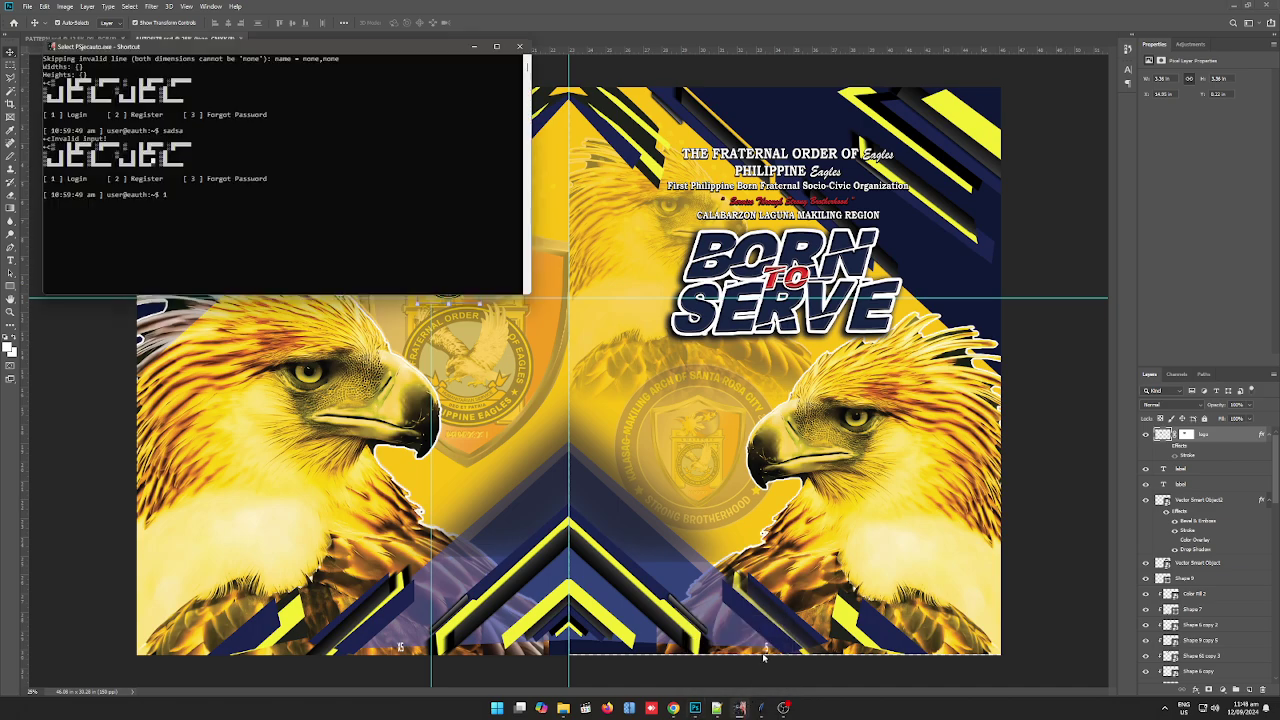
left_click(474, 46)
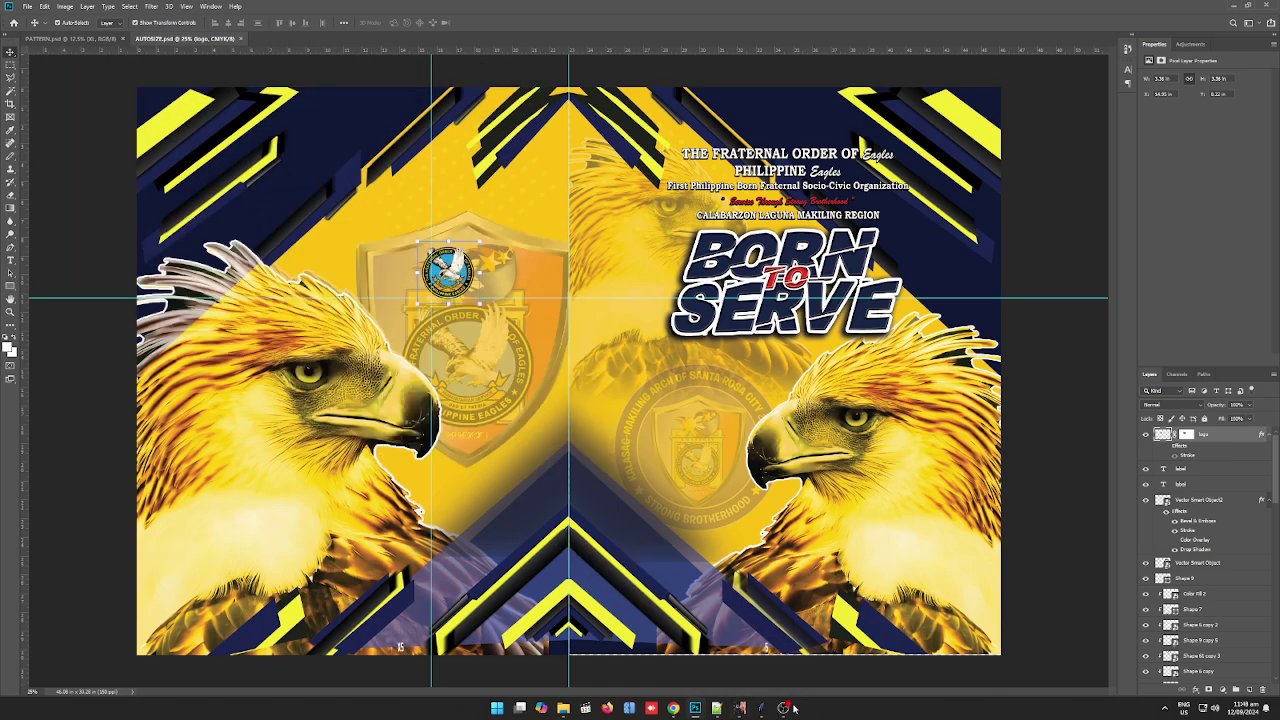
left_click(761, 708)
left_click(875, 377)
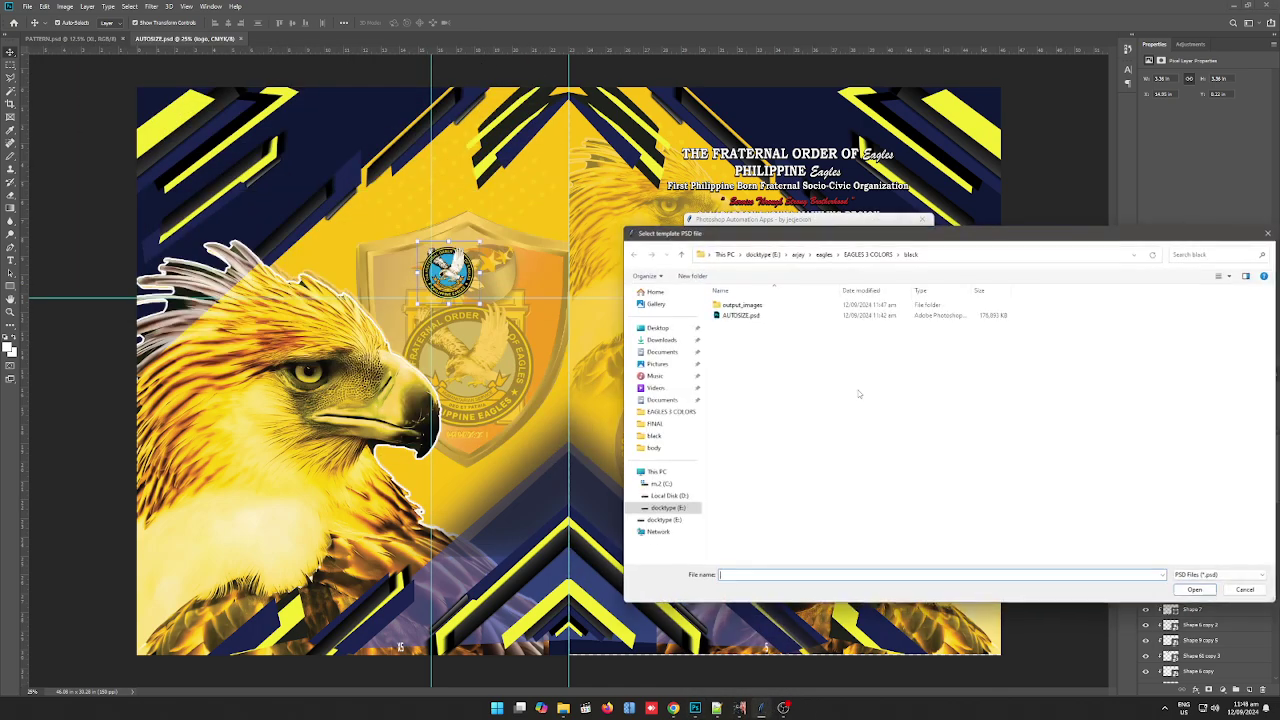
double_click(732, 315)
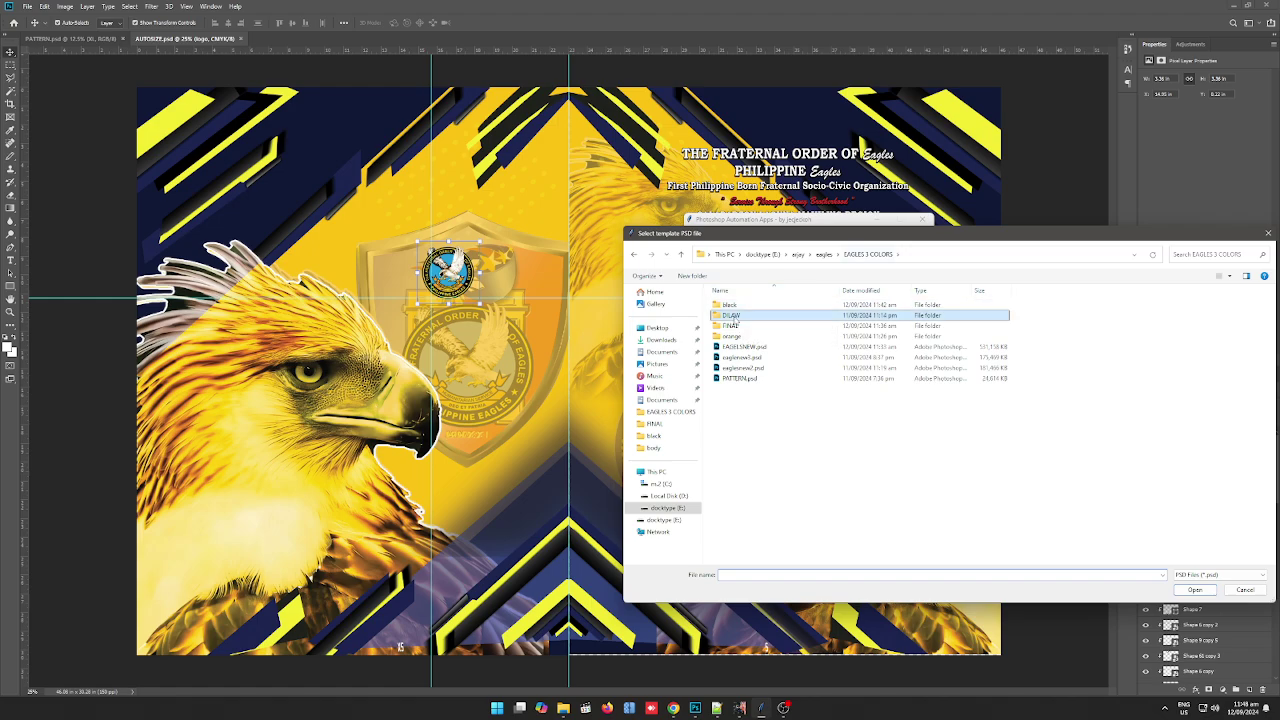
double_click(738, 305)
left_click(740, 306)
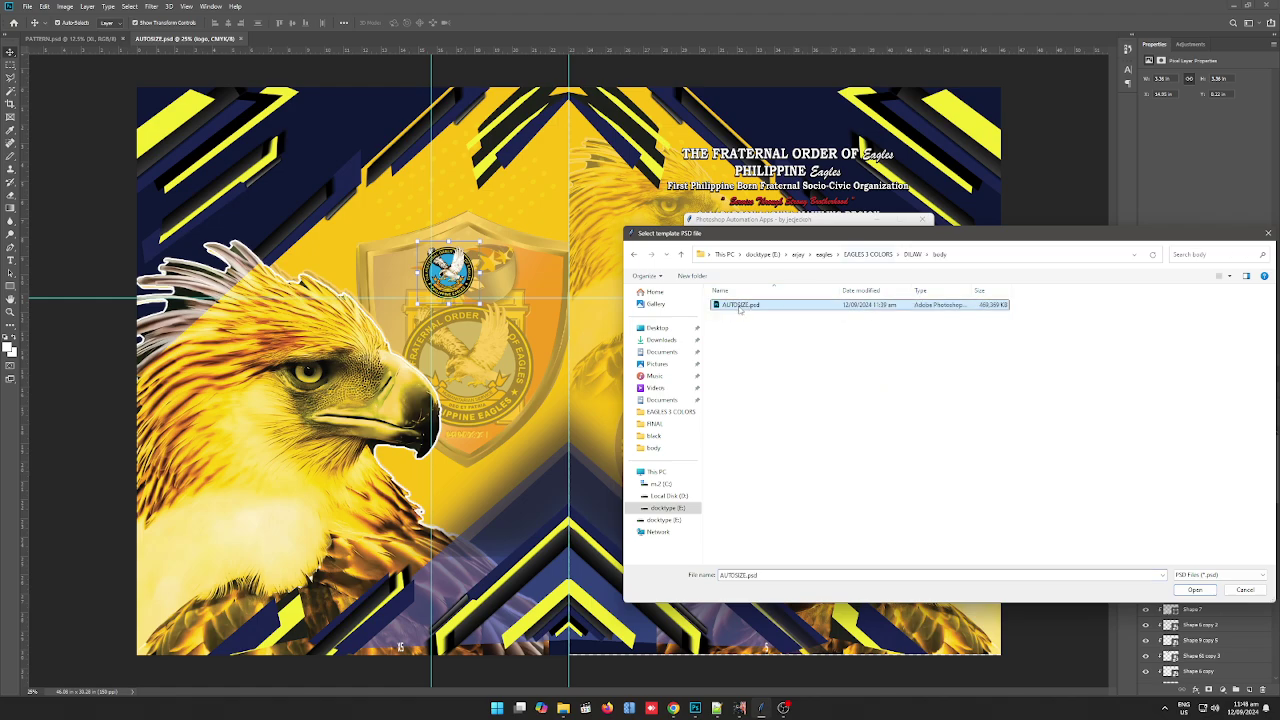
left_click(1195, 590)
- Move the automation window off the artwork, run the process on the yellow template, and dismiss the completion message
left_click_drag(845, 226, 1182, 251)
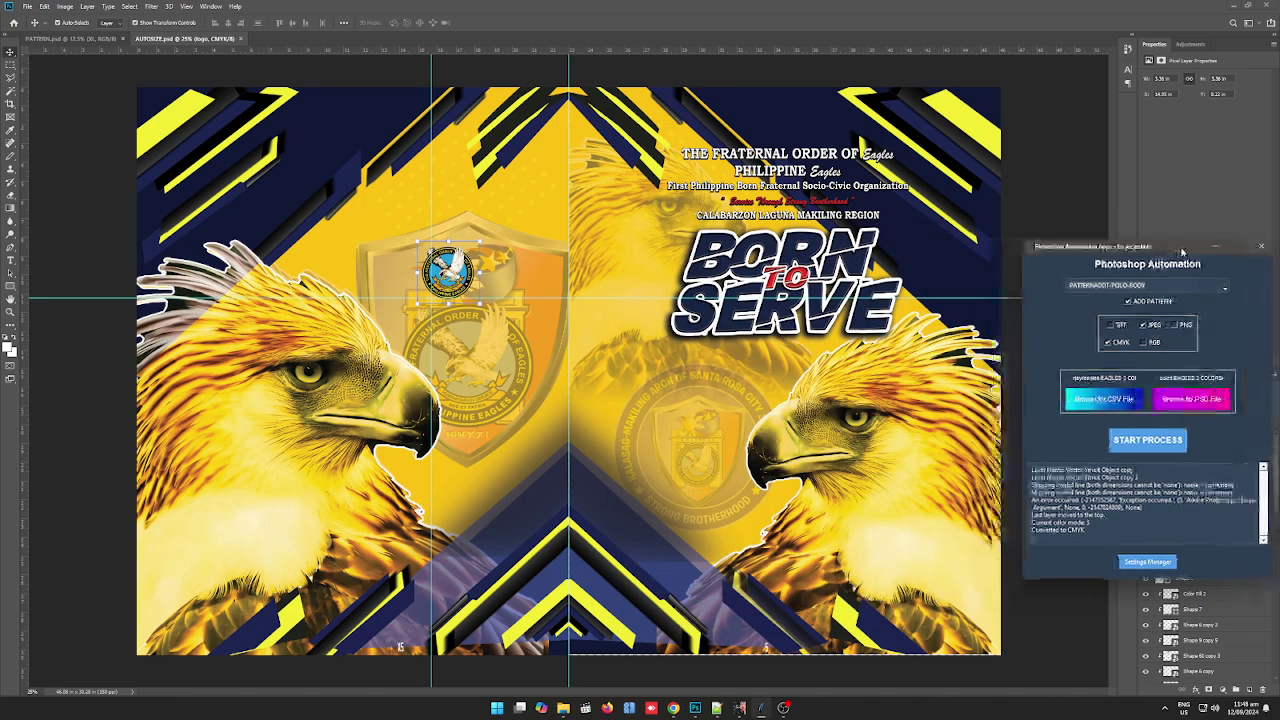
left_click(1147, 441)
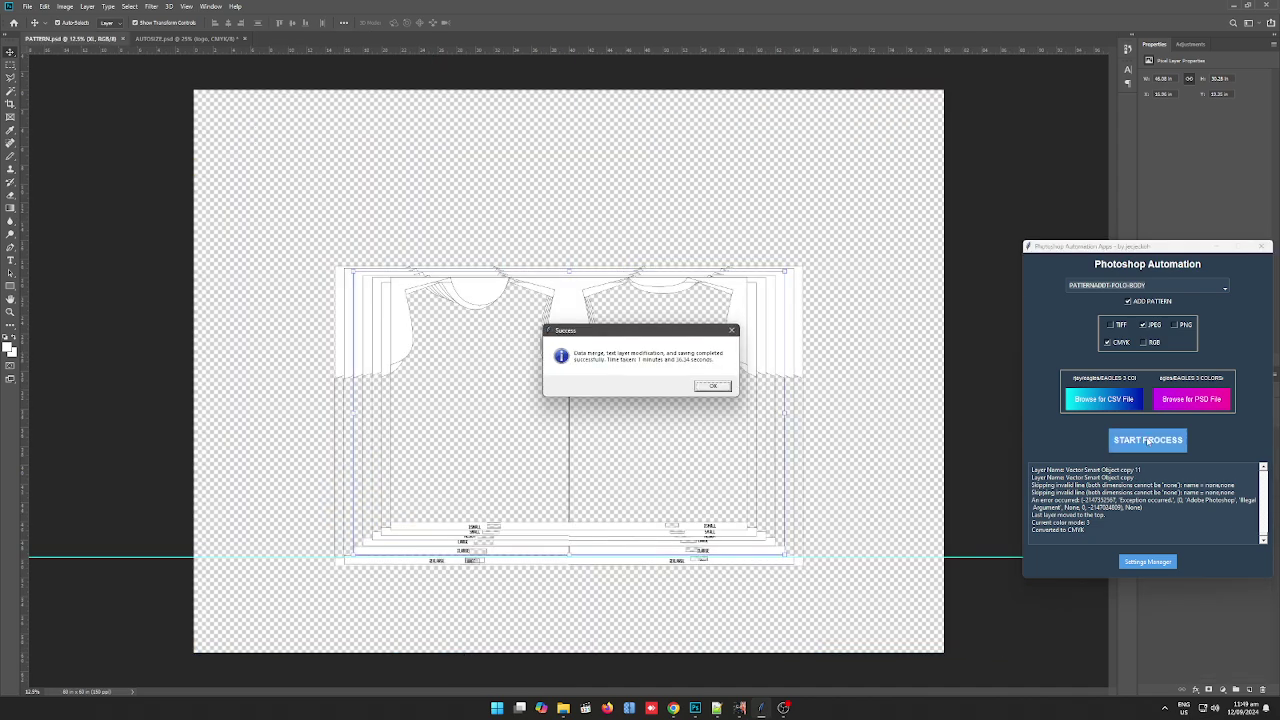
left_click(712, 386)
- Switch from the pattern document to the yellow AUTOSIZE.psd design and close it
left_click(189, 40)
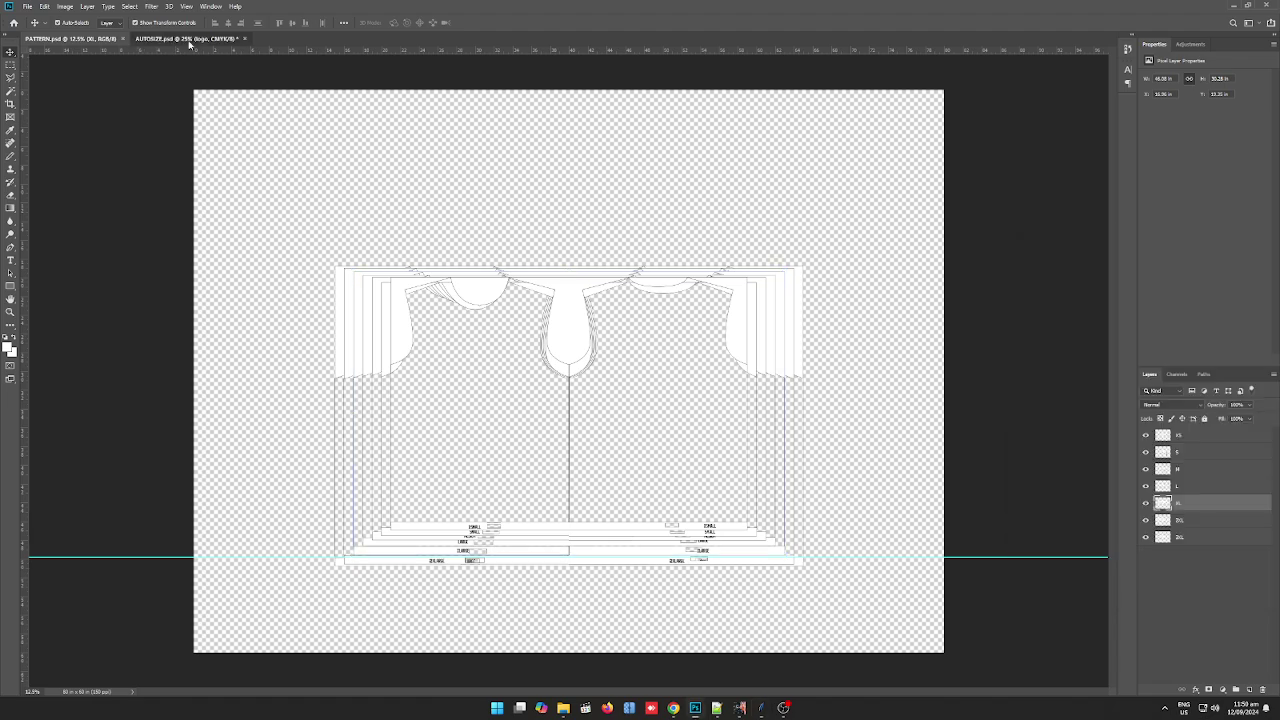
left_click(130, 40)
left_click(171, 40)
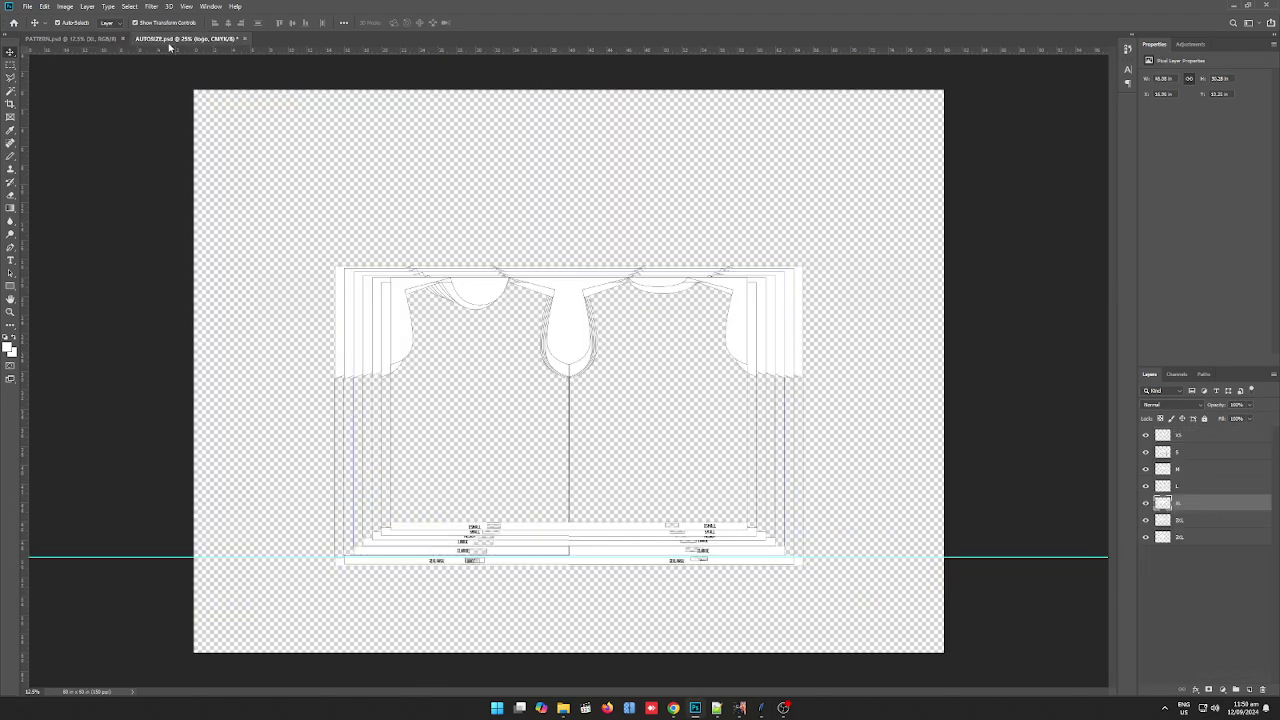
left_click(246, 40)
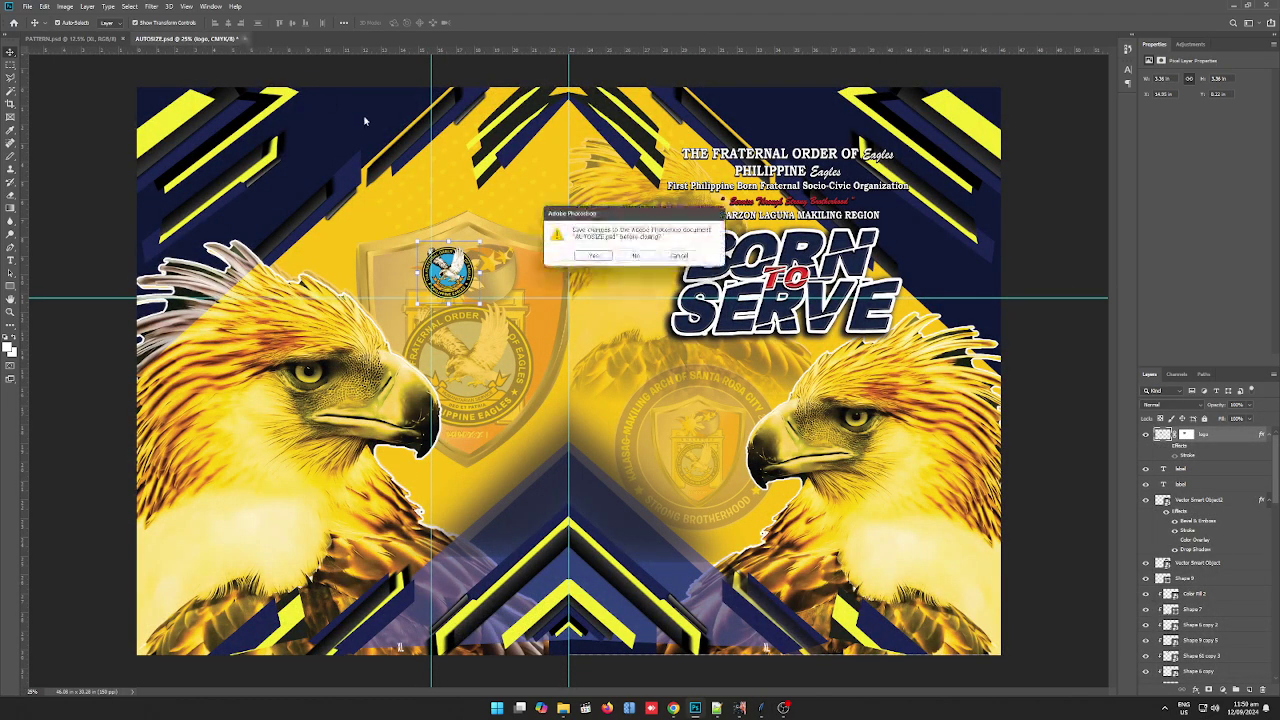
left_click(597, 257)
- Open AUTOSIZE.psd from the body folder inside EAGLES 3 COLORS > orange
left_click(27, 6)
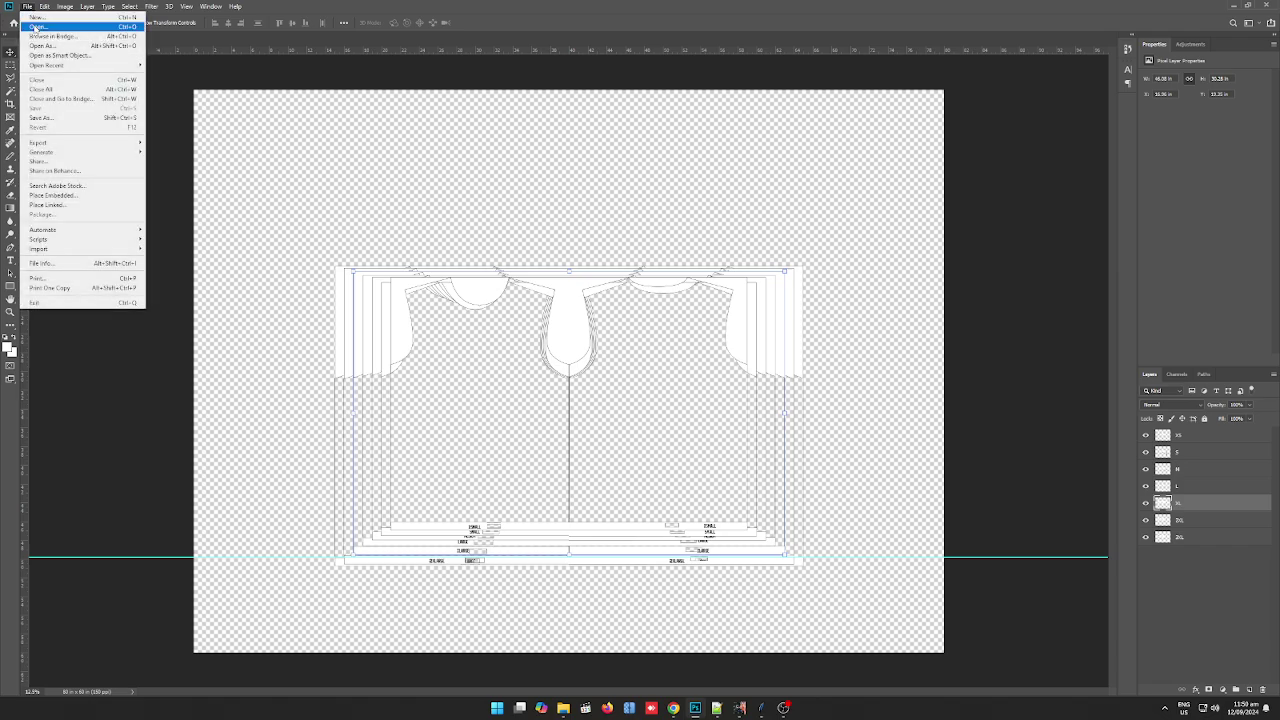
left_click(40, 30)
left_click(262, 28)
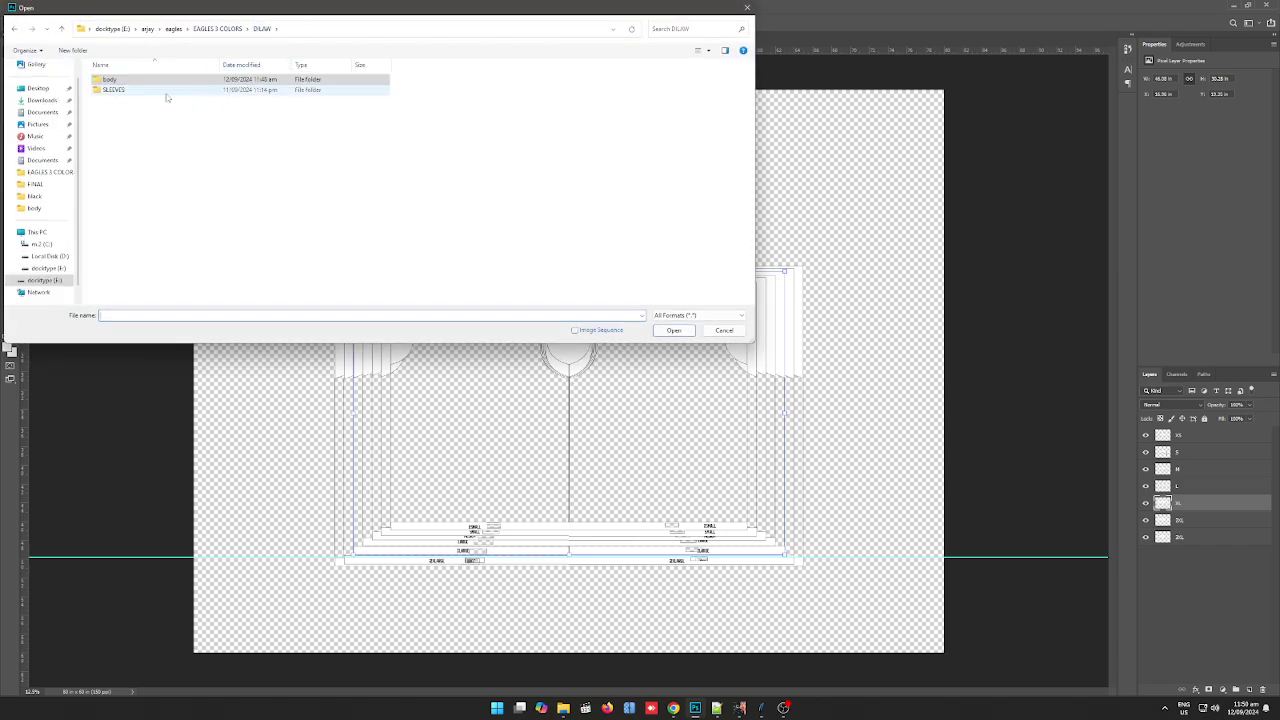
left_click(226, 30)
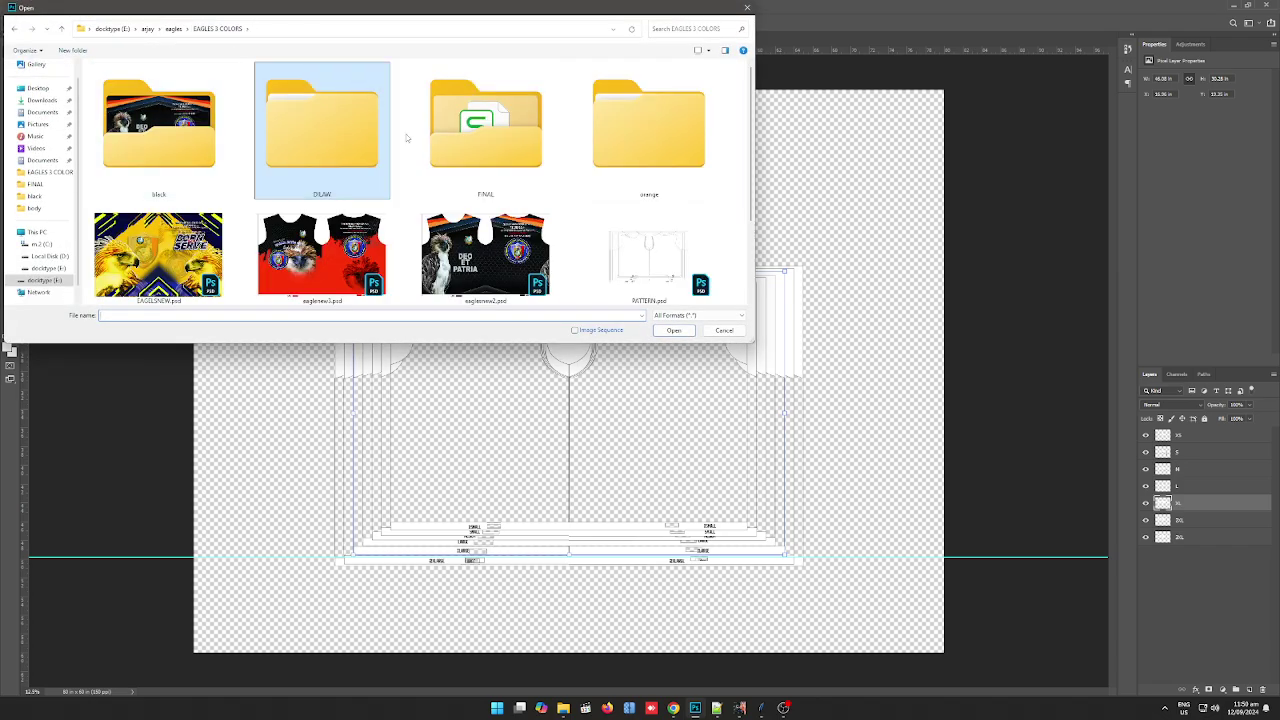
double_click(637, 157)
double_click(200, 79)
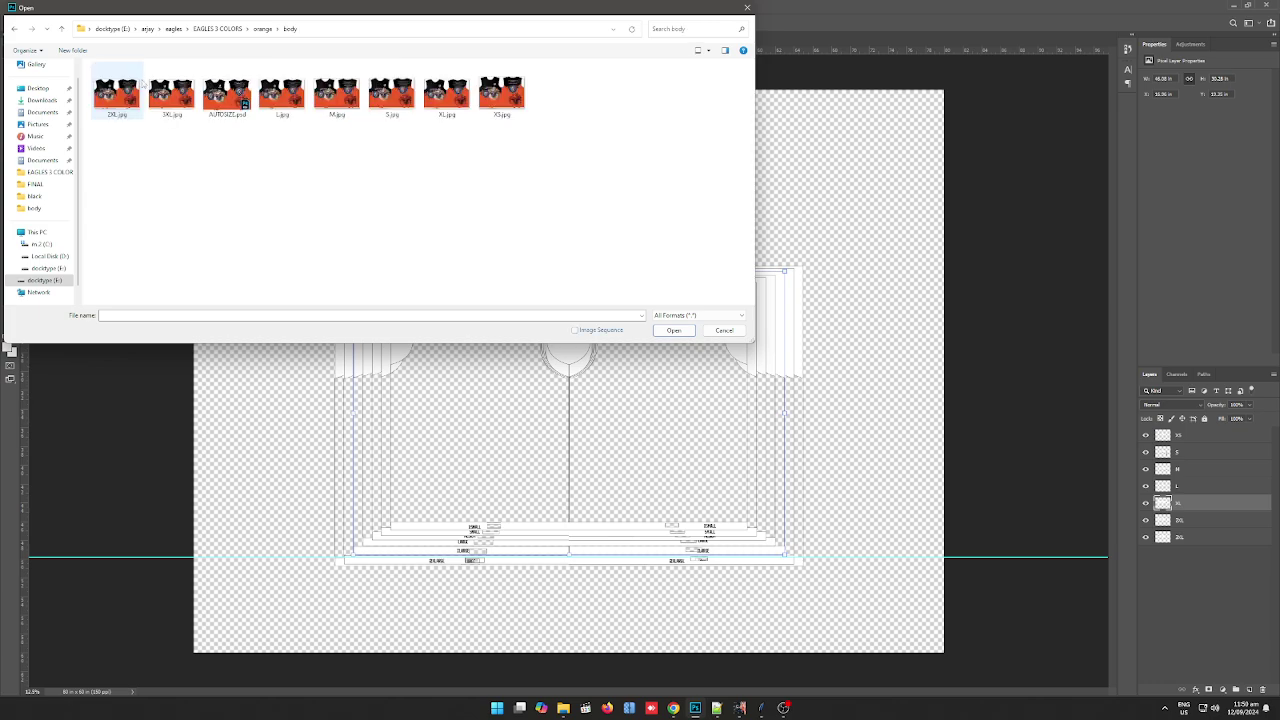
left_click(232, 97)
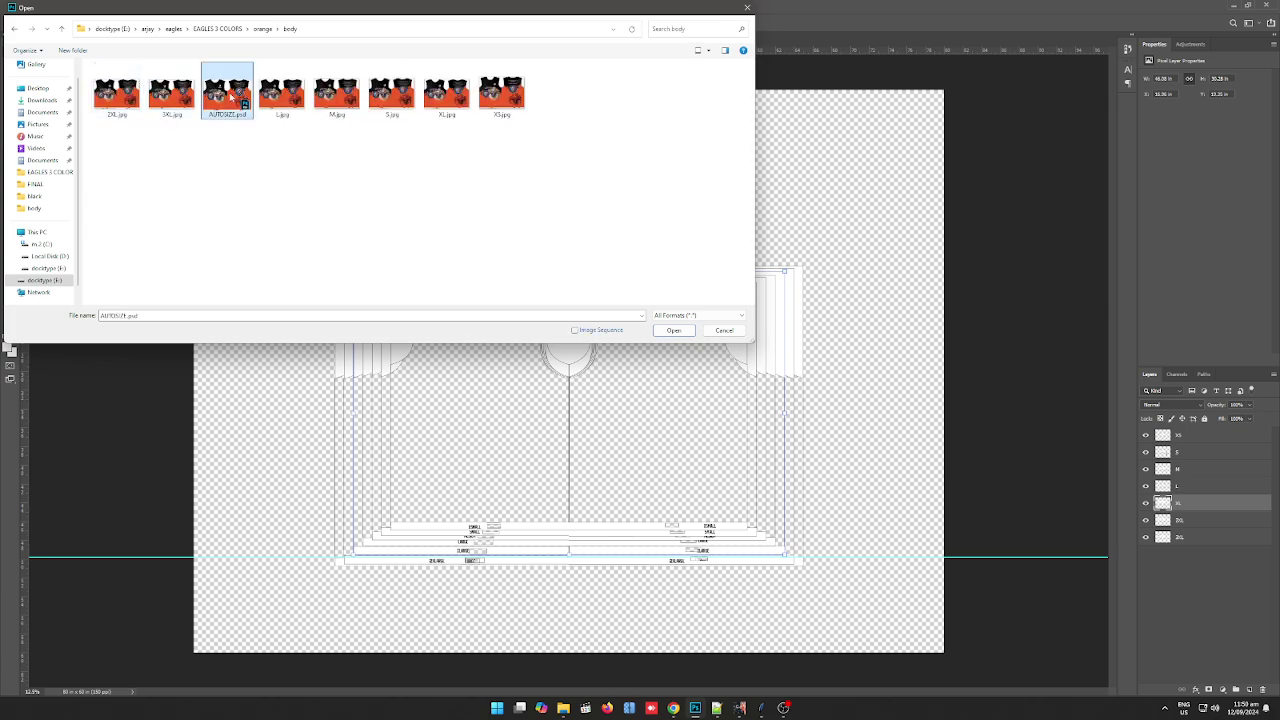
left_click(673, 330)
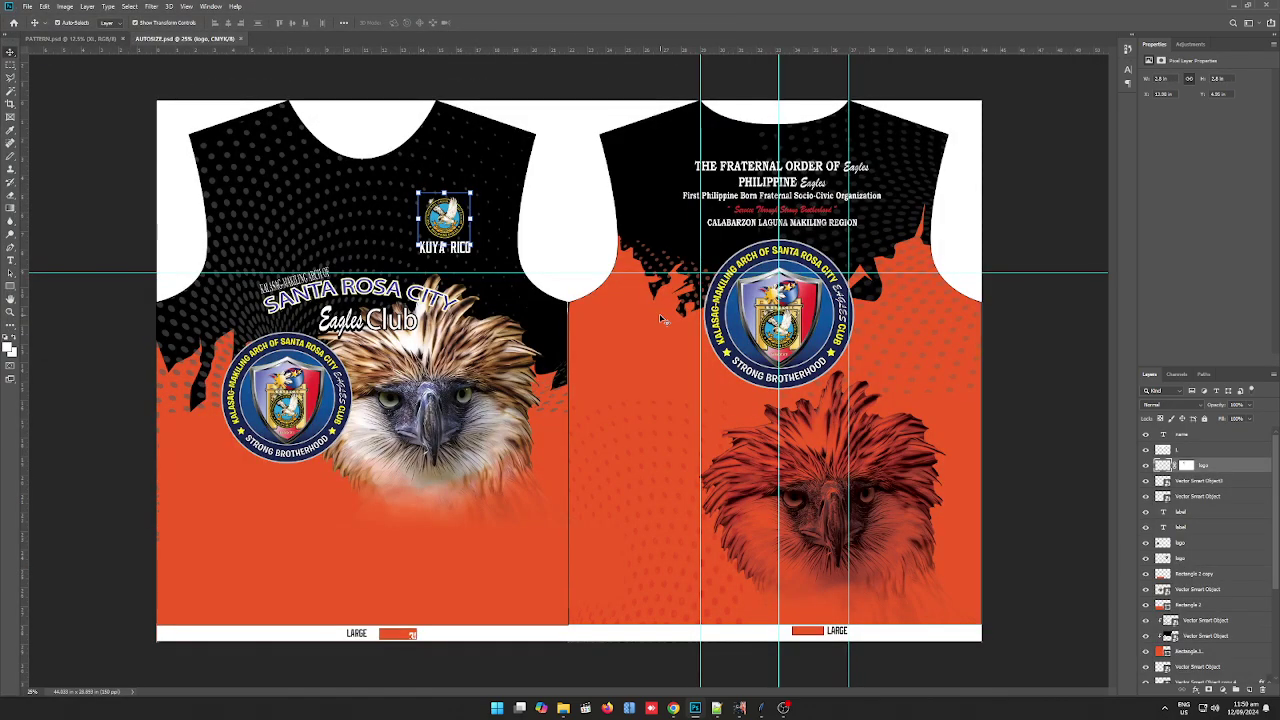
- Select the name text under the chest logo and display its width and height in inches using Free Transform
left_click(689, 296)
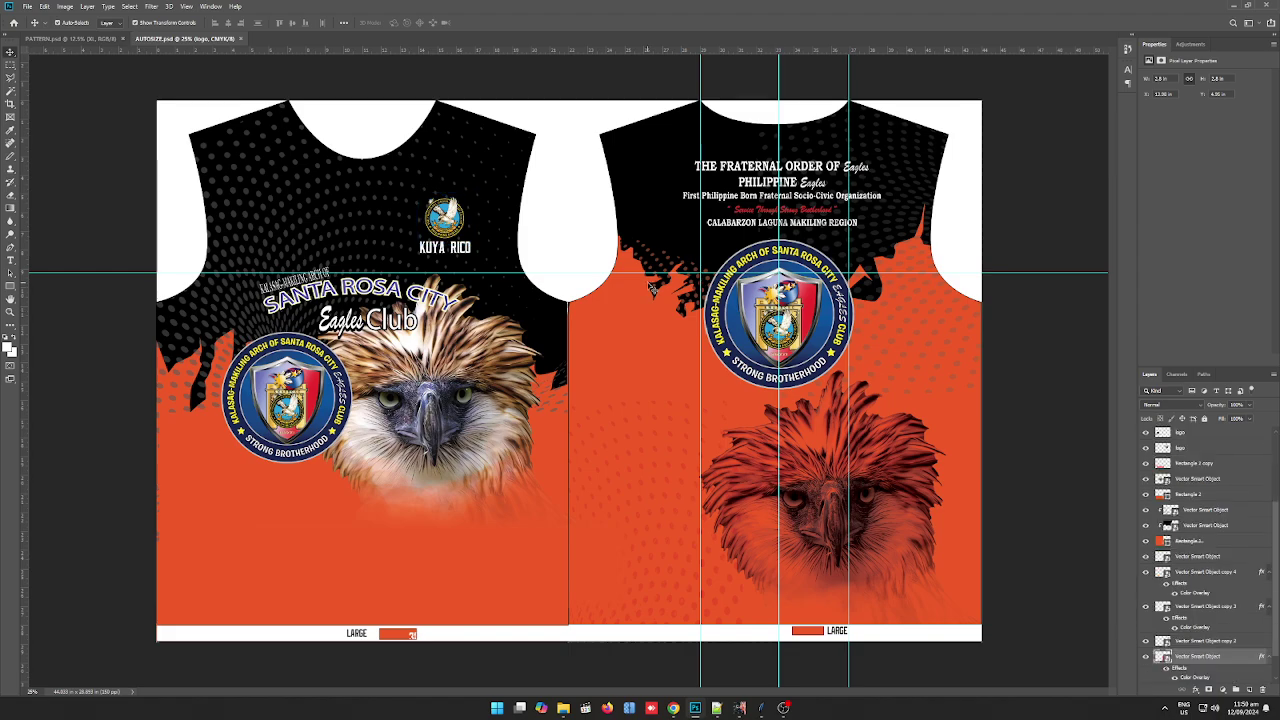
left_click(463, 250)
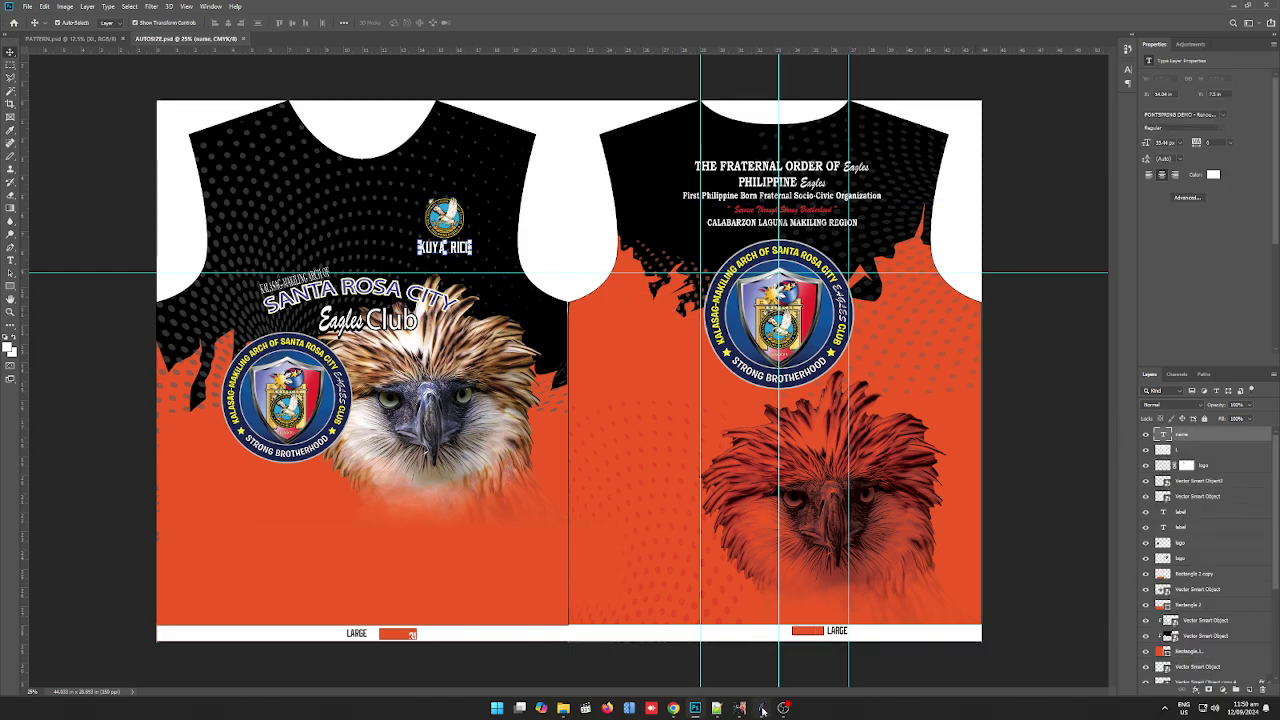
mouse_move(760, 710)
key("ctrl+t")
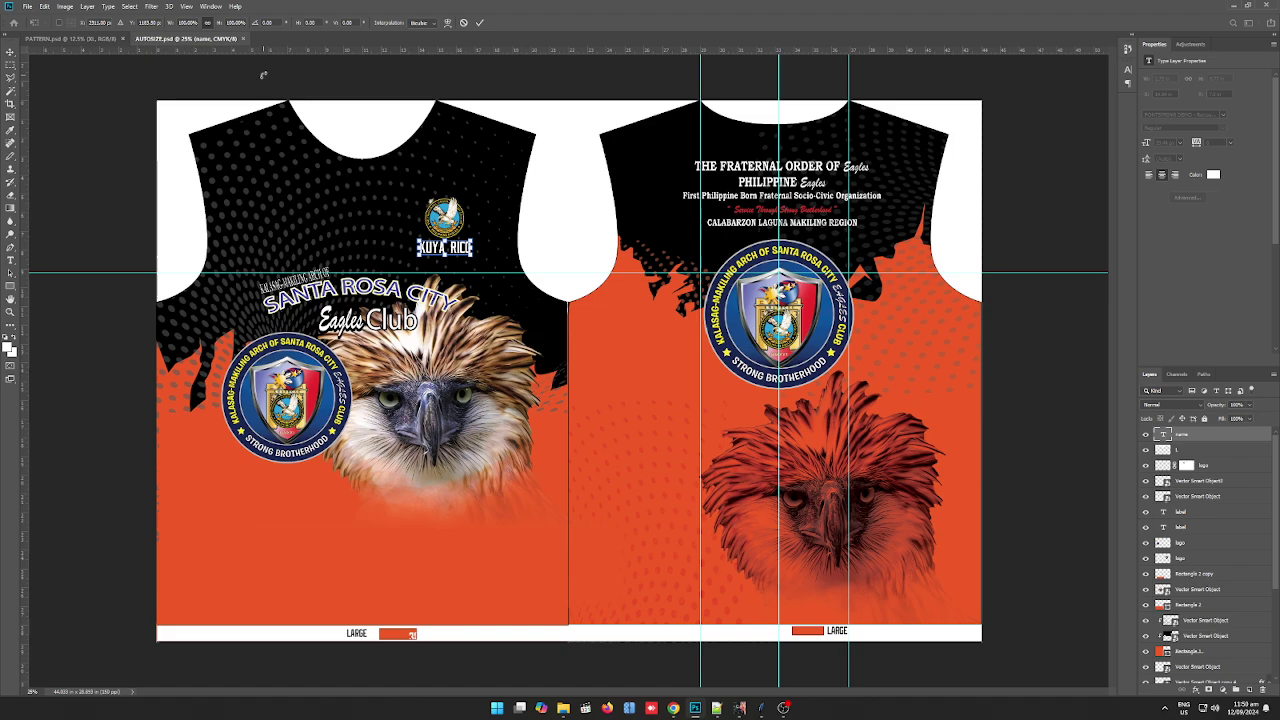
right_click(188, 22)
left_click(205, 37)
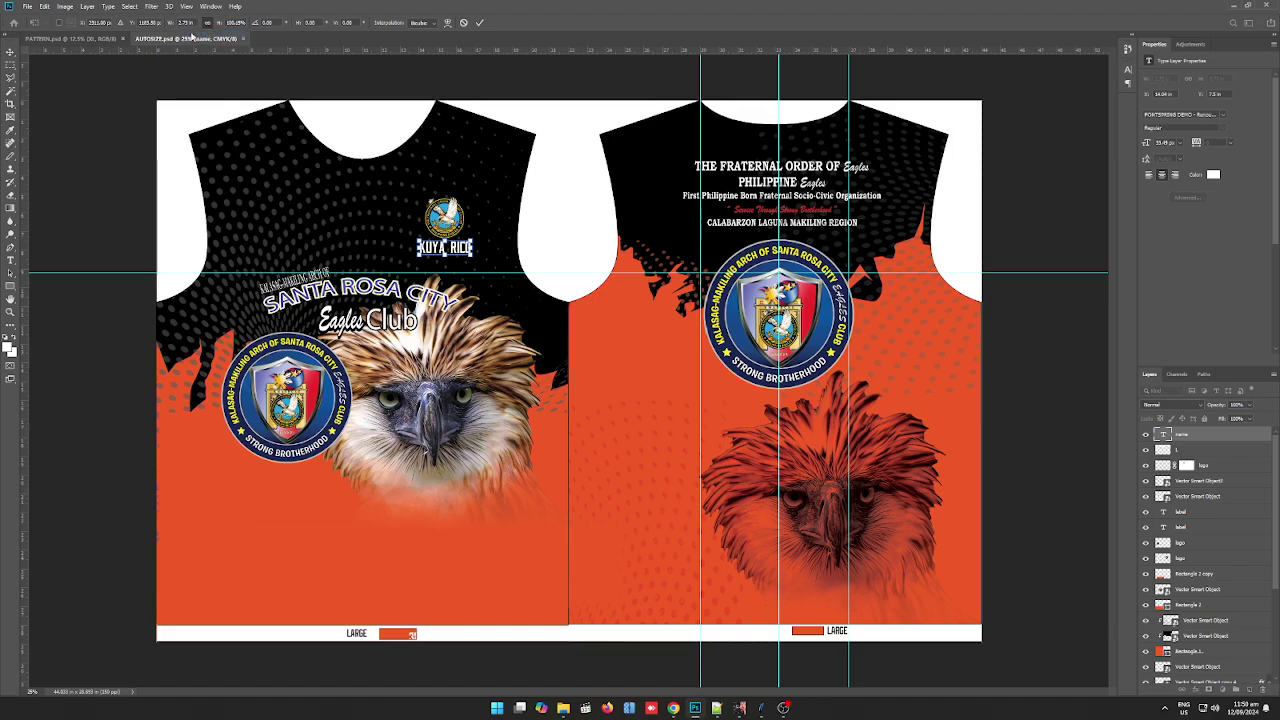
right_click(237, 22)
left_click(252, 37)
- In the Photoshop Automation app, select AUTOSIZE.psd from orange > body as the template PSD
left_click(761, 707)
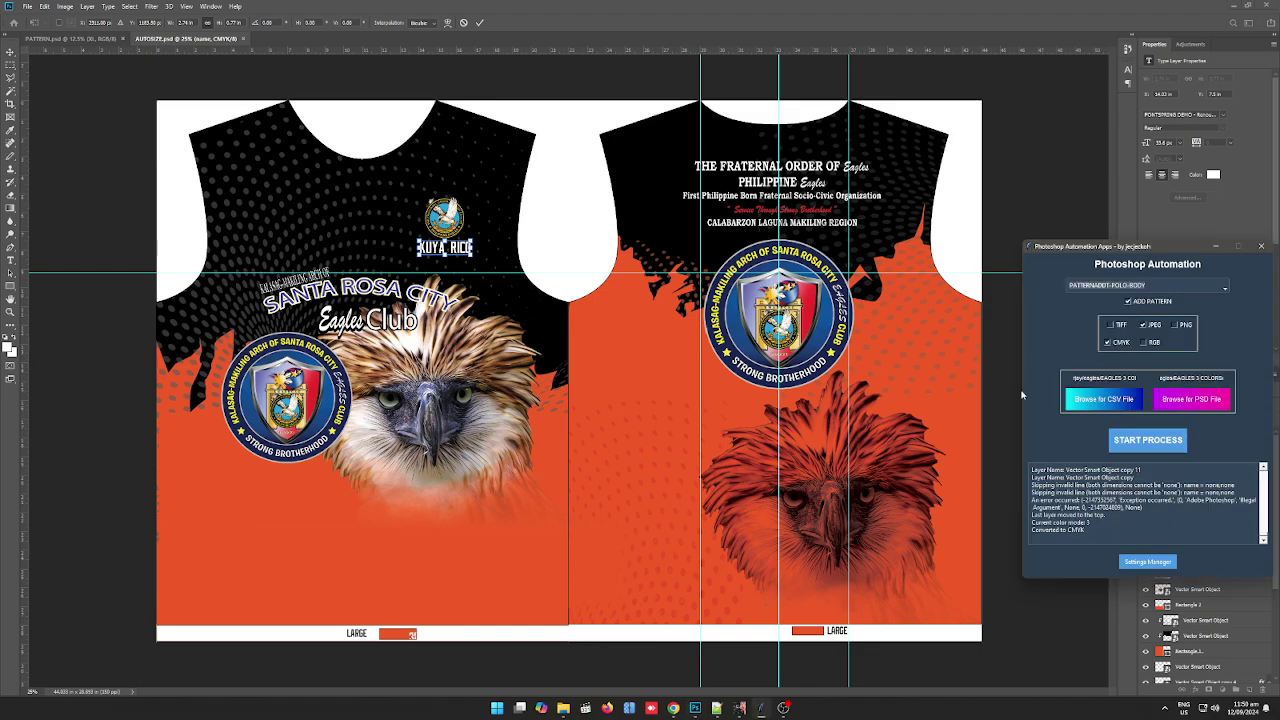
left_click_drag(1170, 247, 922, 181)
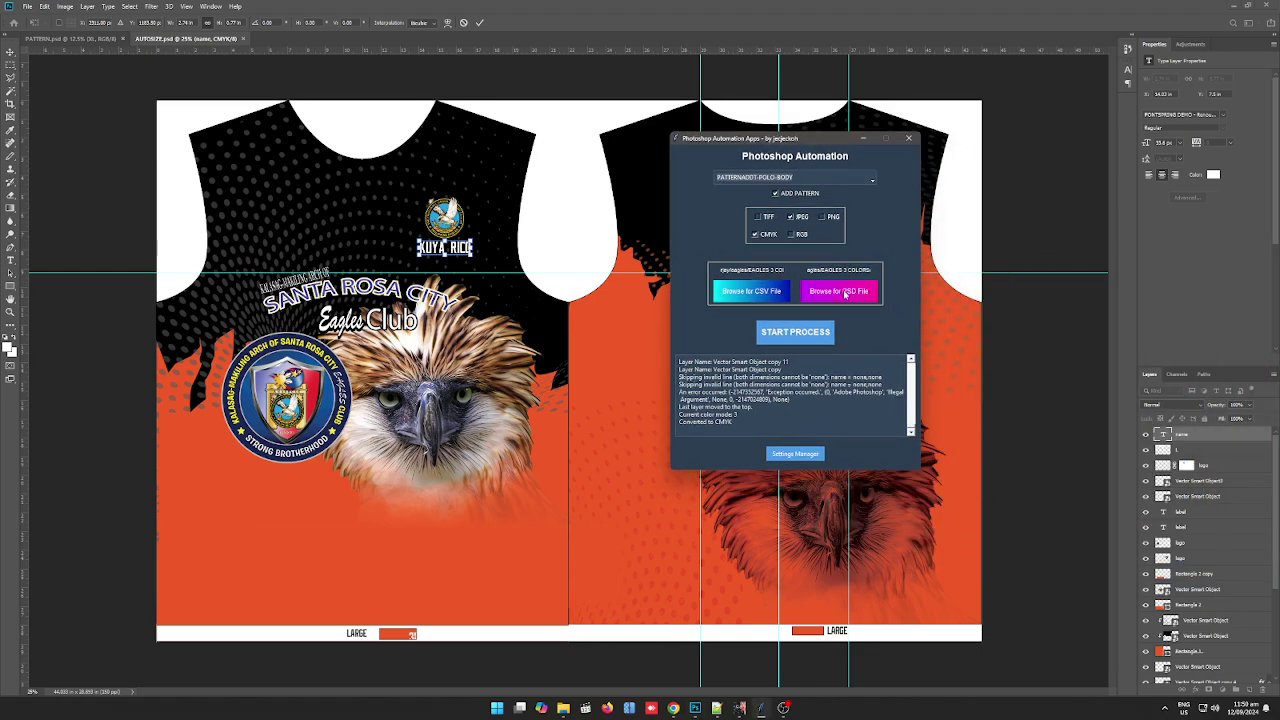
left_click(845, 291)
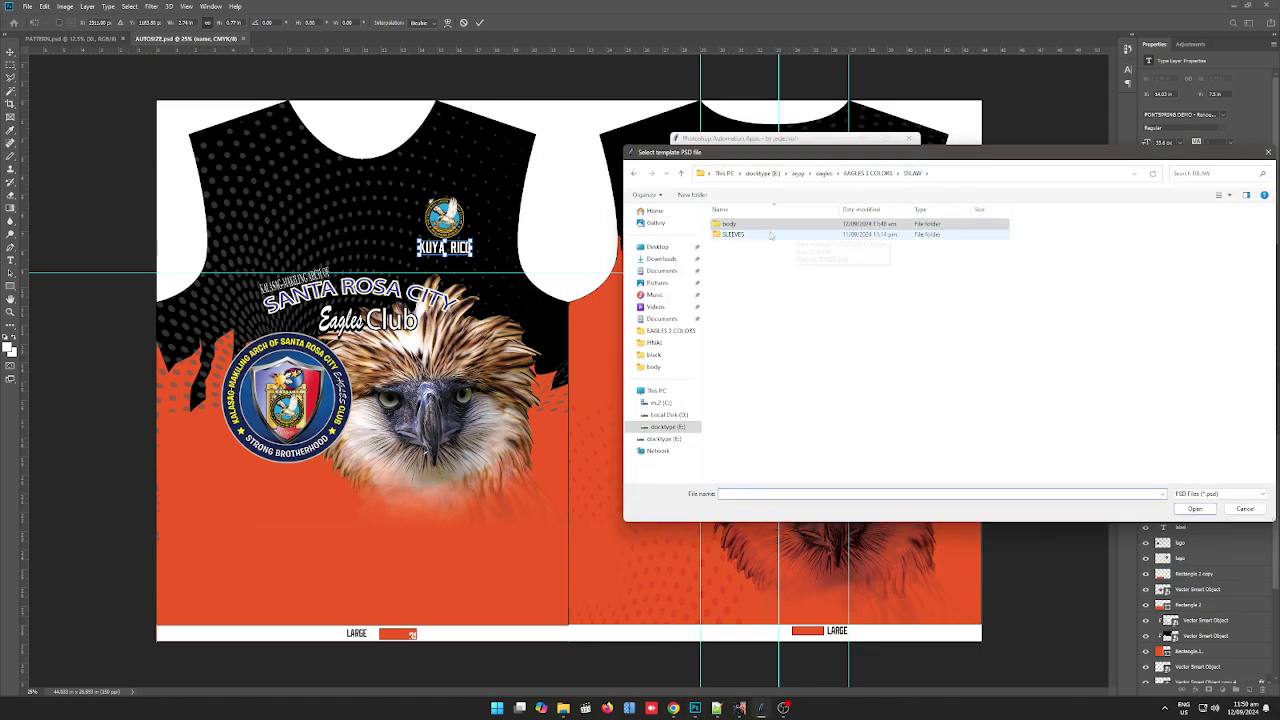
key("alt+Up")
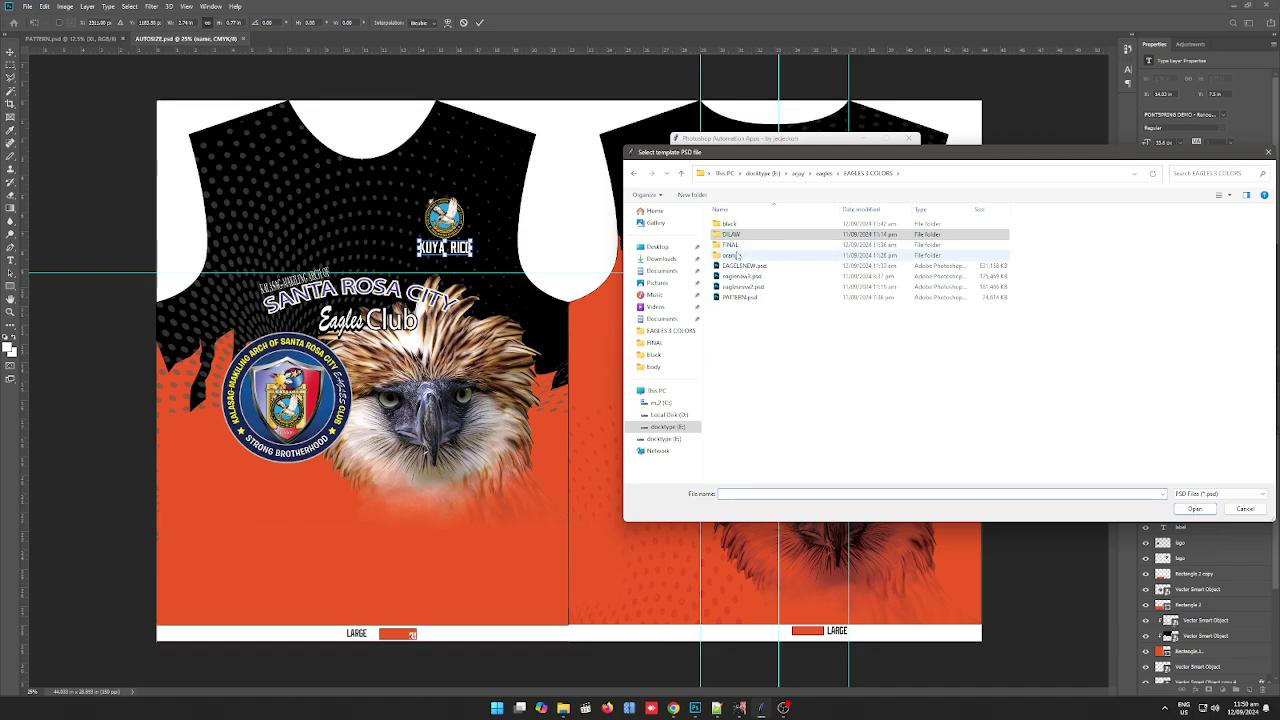
double_click(737, 256)
double_click(740, 224)
left_click(757, 224)
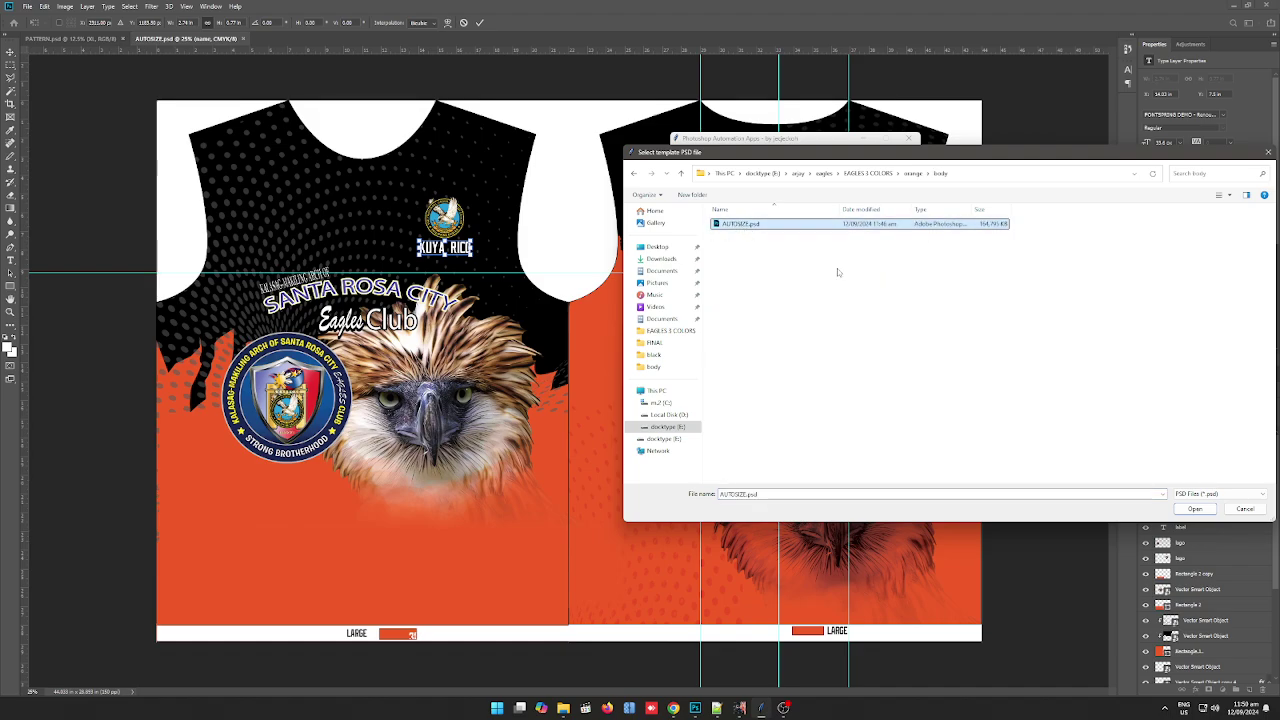
left_click(1195, 509)
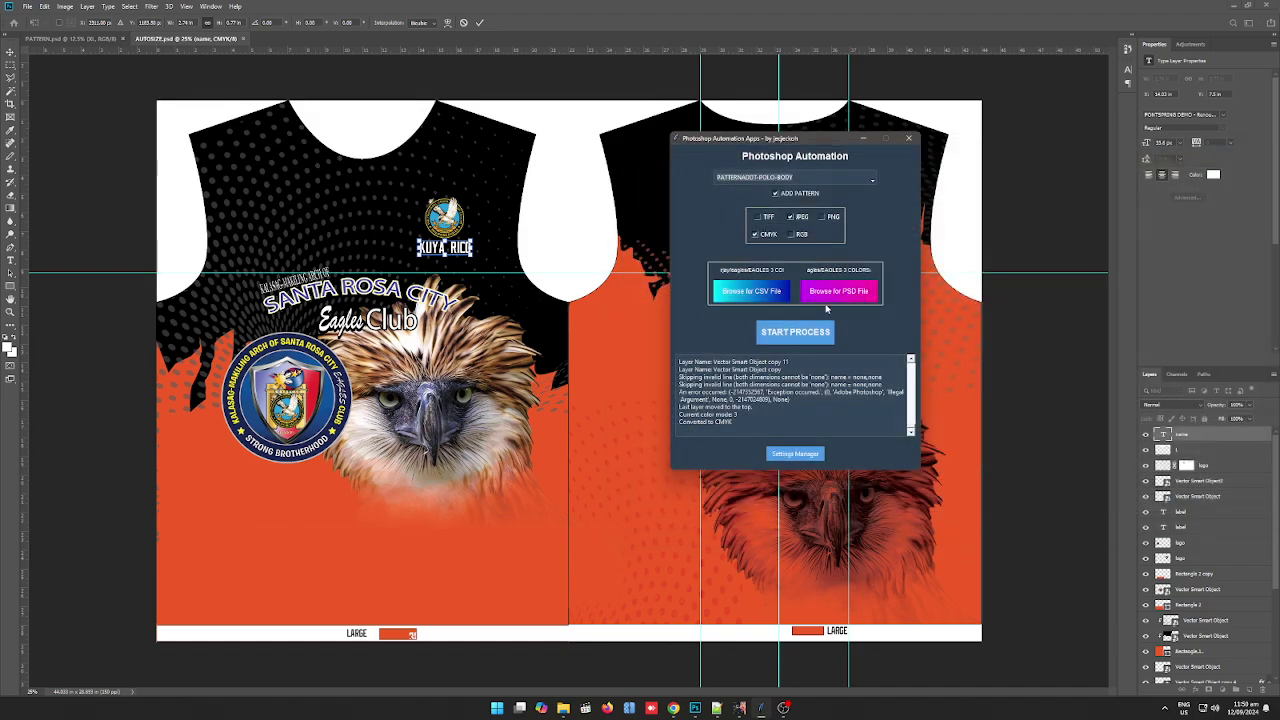
- Open the width settings from the Settings Manager and set the name width to 3 in width.txt
left_click(795, 453)
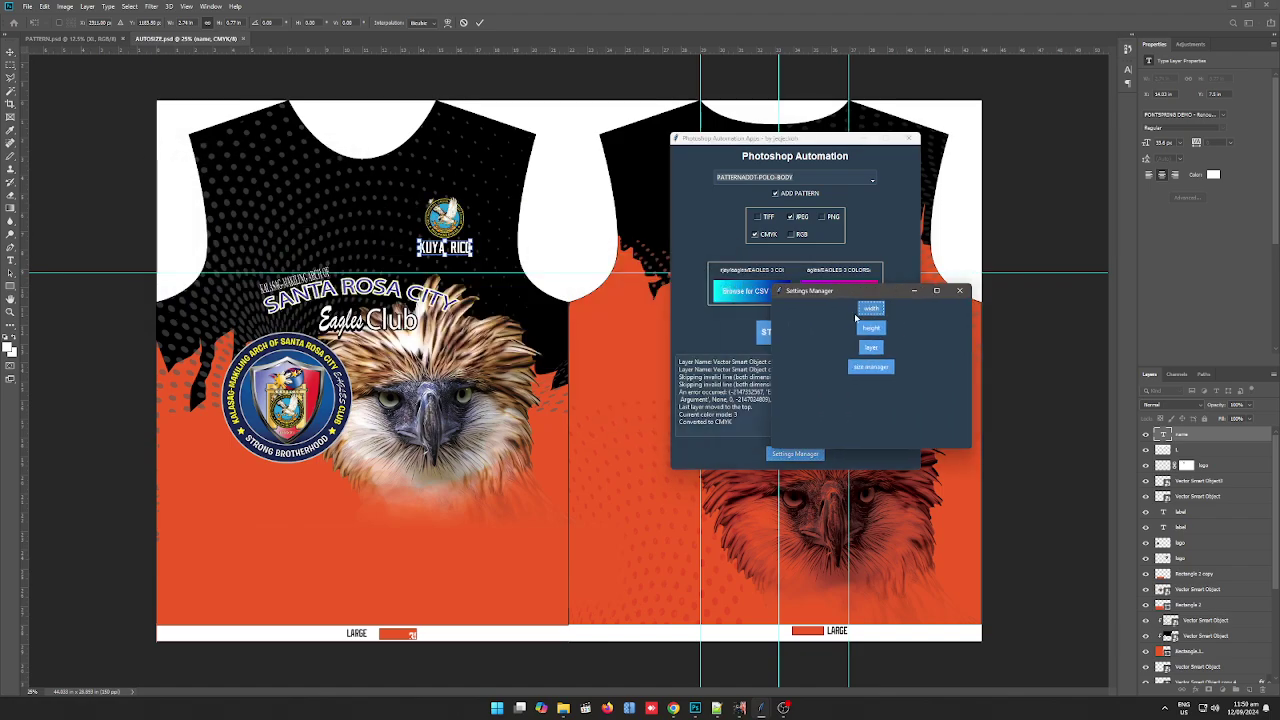
left_click(858, 312)
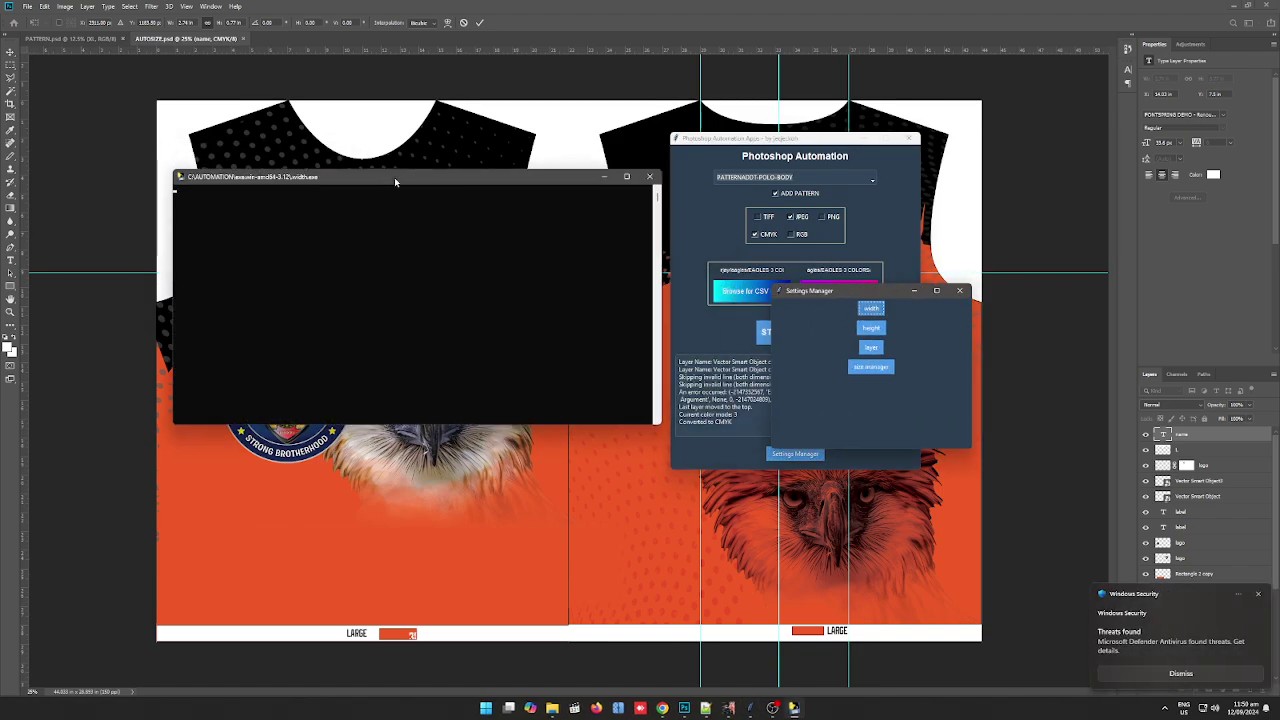
left_click_drag(395, 182, 899, 349)
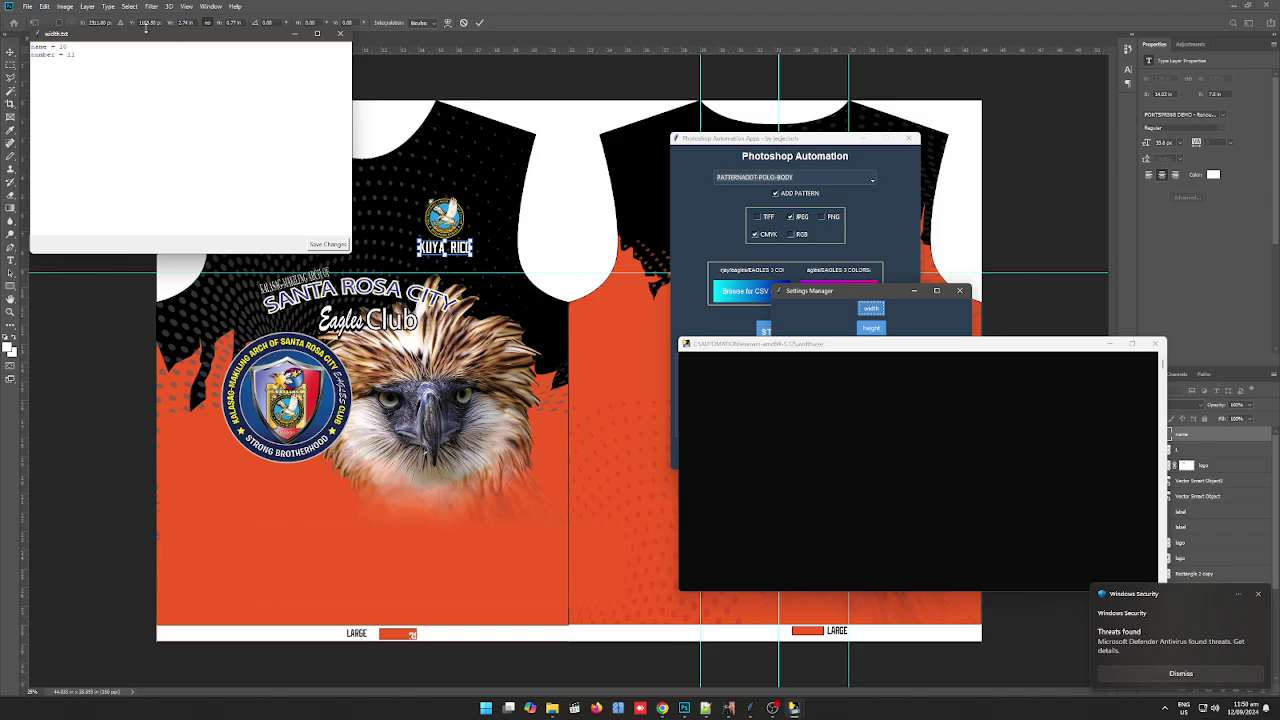
left_click_drag(146, 30, 820, 269)
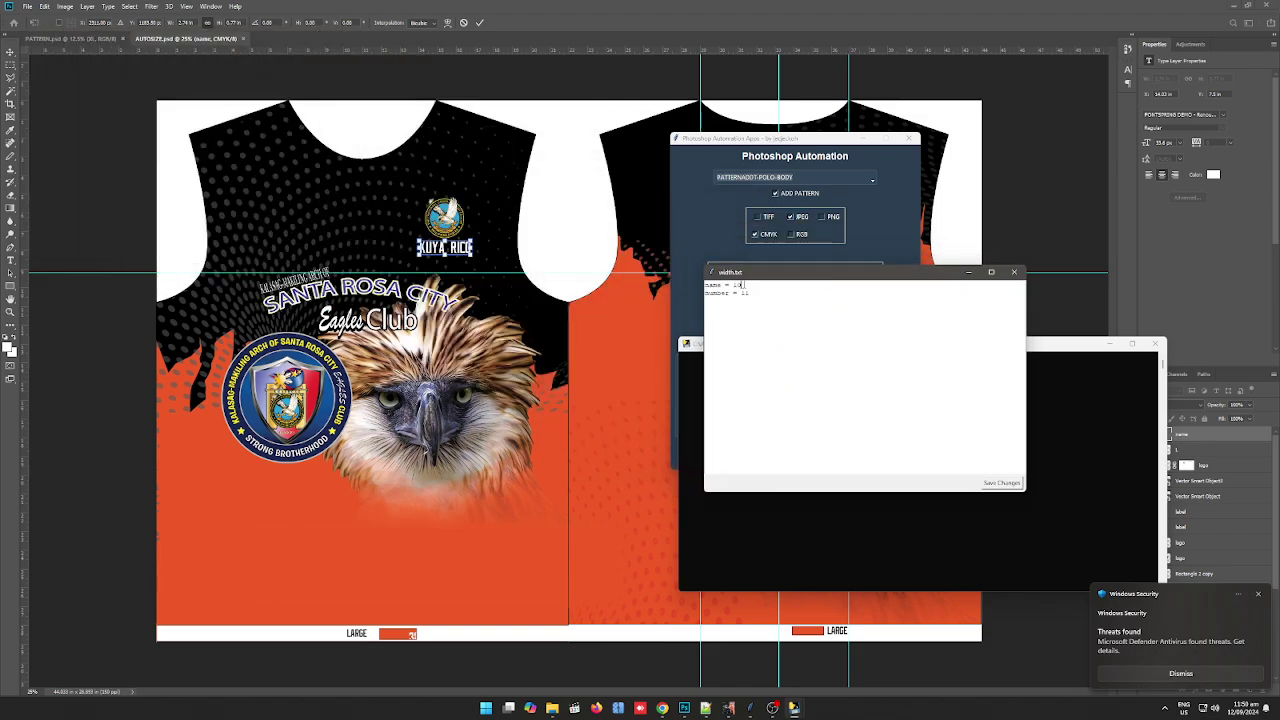
double_click(740, 285)
key("BackSpace")
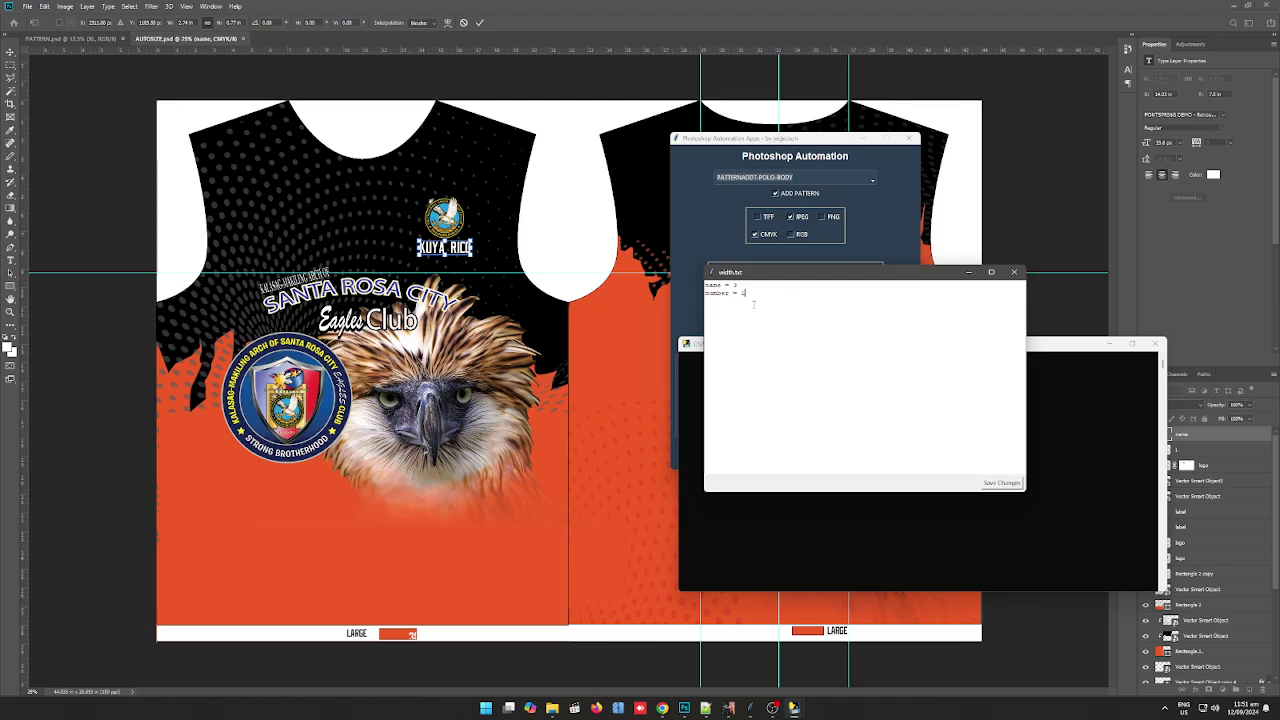
- Remove the number line from width.txt, save the changes and close the file
left_click_drag(756, 294, 634, 288)
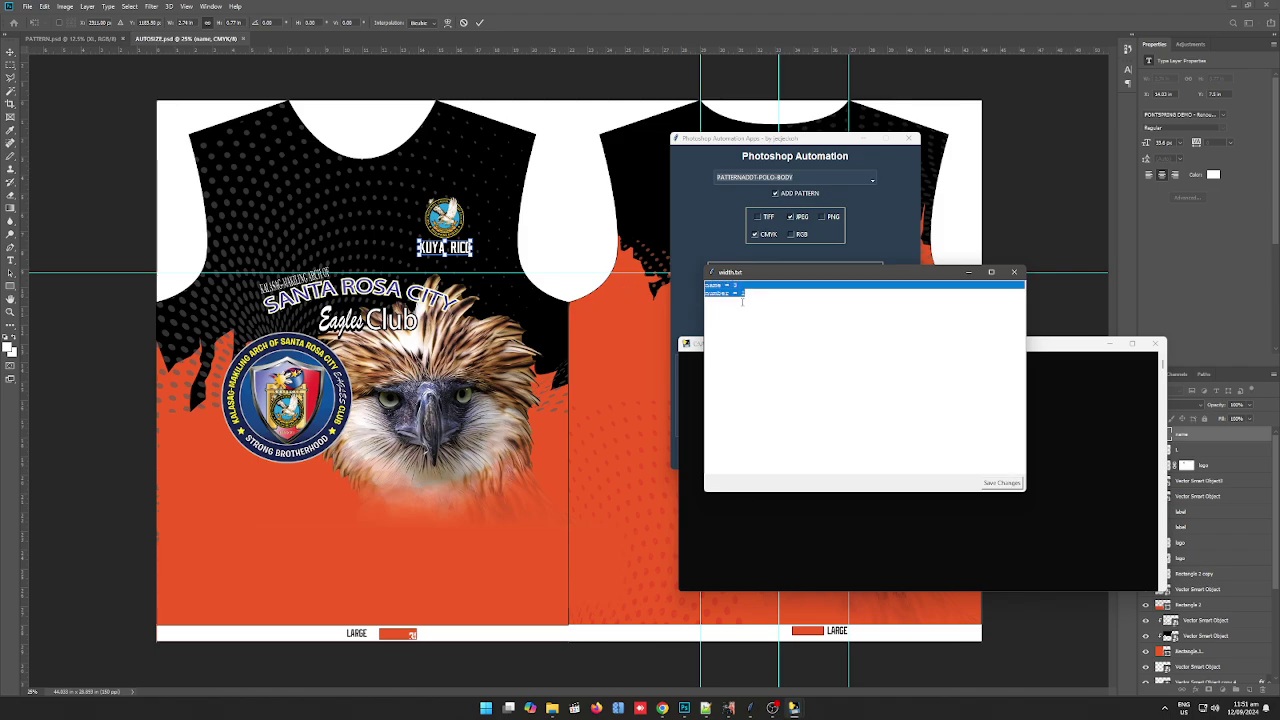
left_click_drag(742, 300, 694, 298)
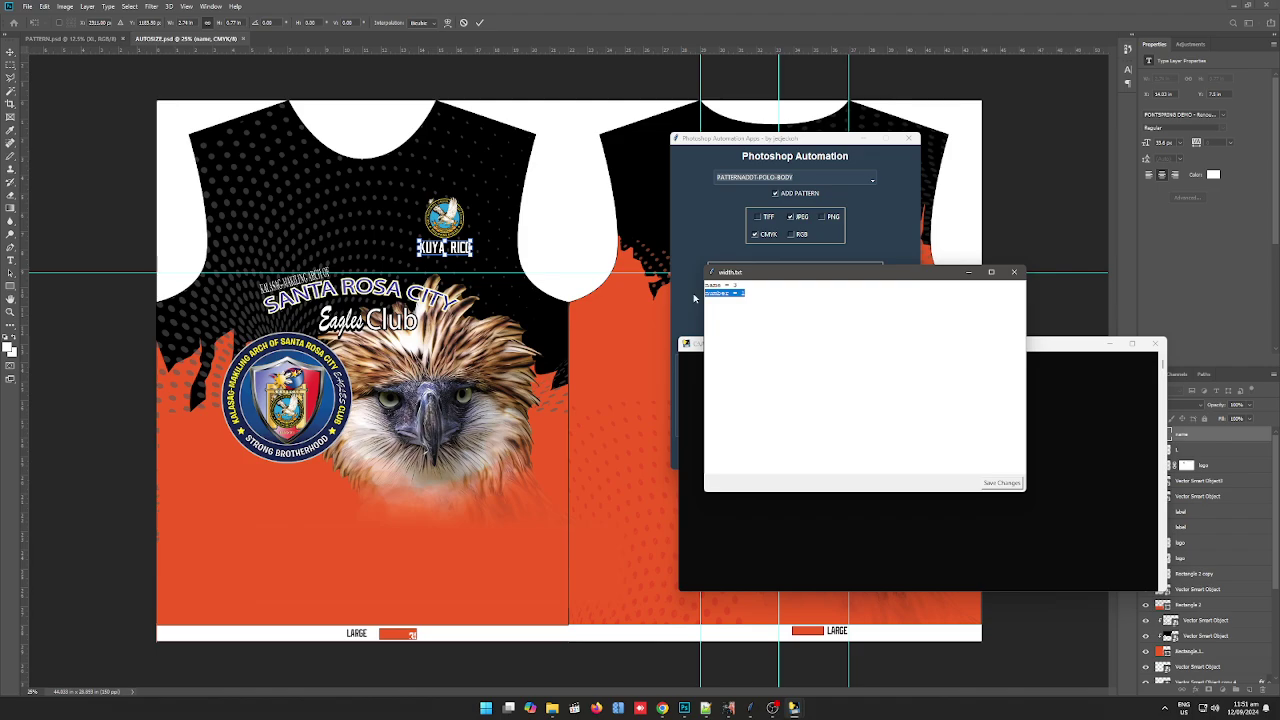
key("BackSpace")
left_click(1003, 483)
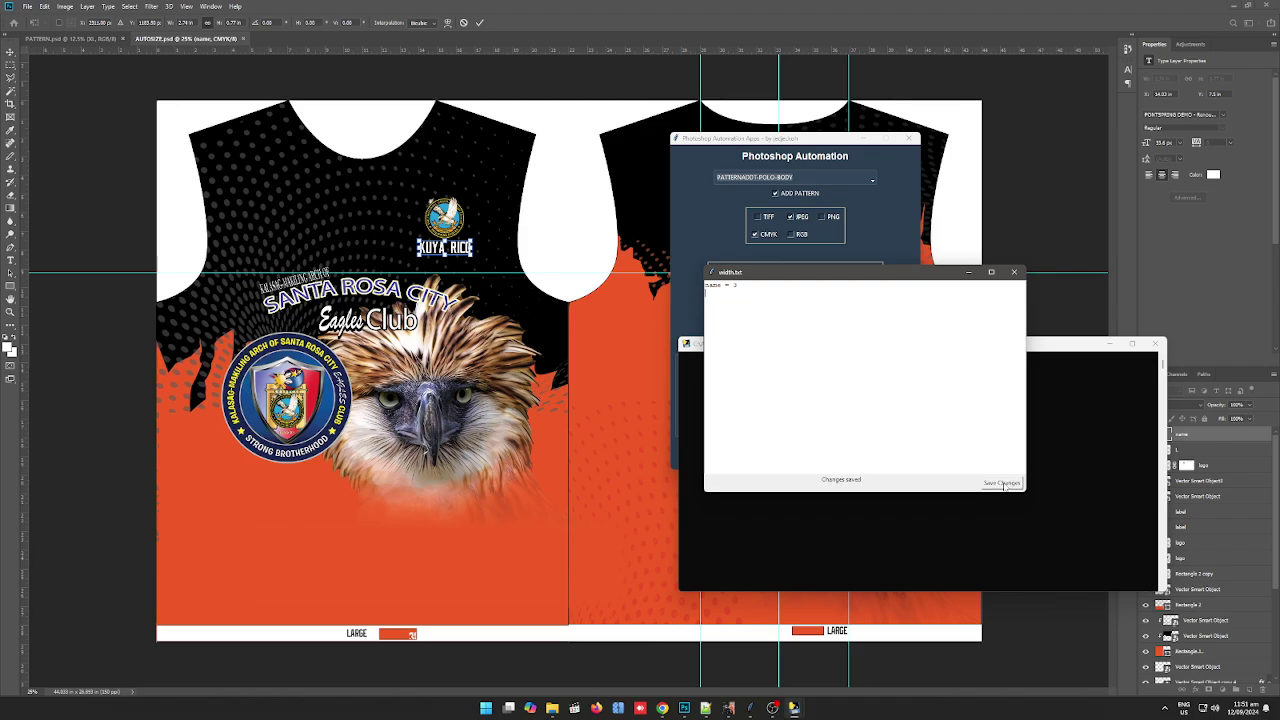
left_click(1019, 274)
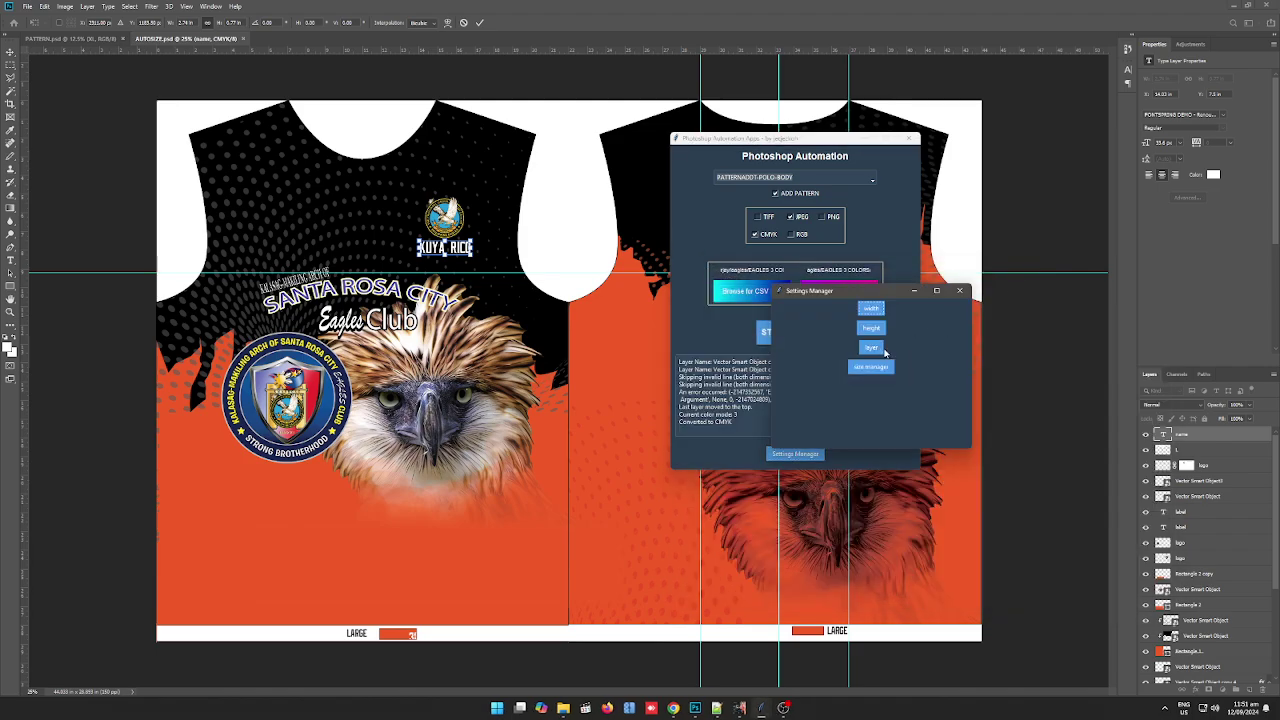
- Clear the number's height value in height.txt, save it, and close the file and the Settings Manager
left_click(872, 330)
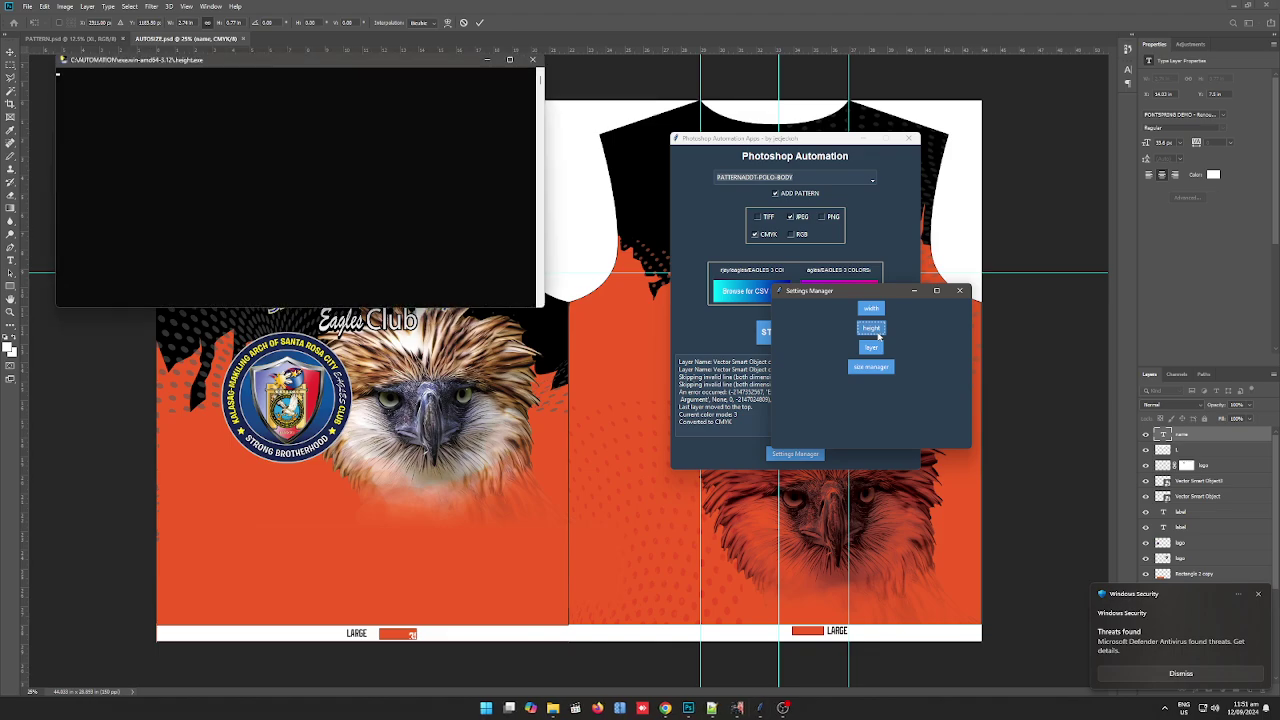
left_click_drag(288, 66, 930, 335)
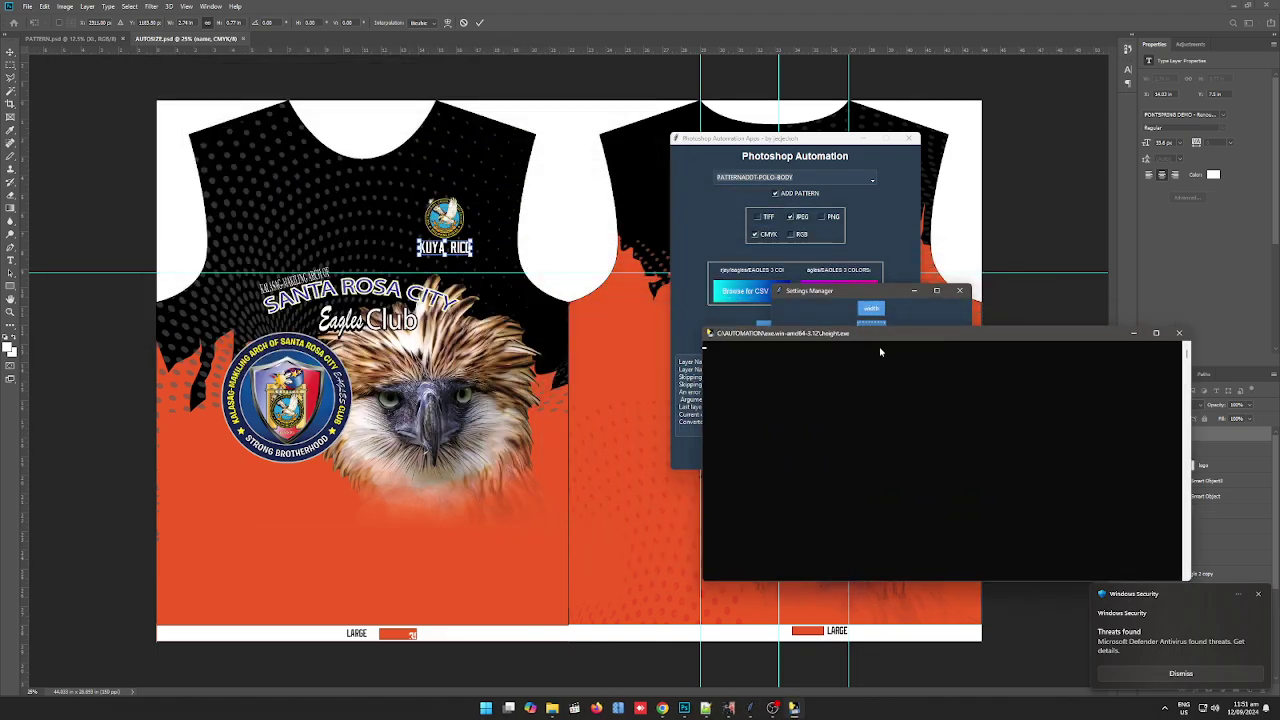
left_click_drag(113, 88, 756, 364)
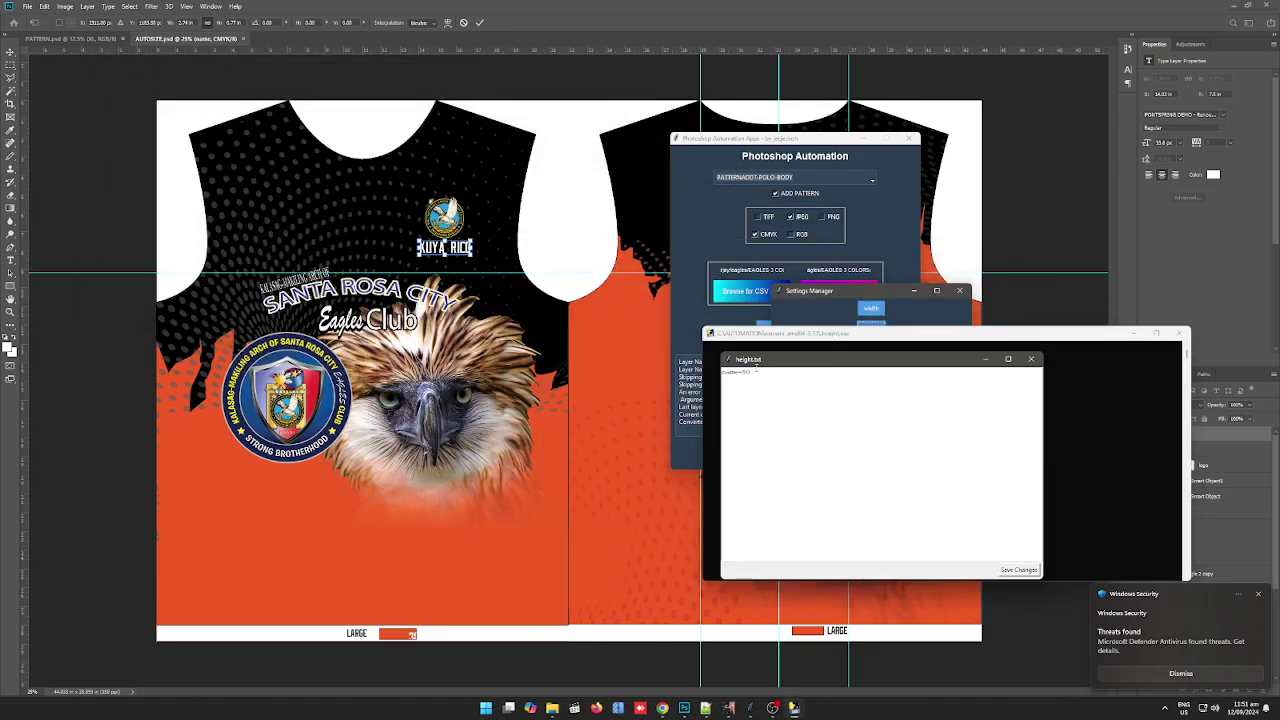
left_click(757, 372)
key("BackSpace")
key("BackSpace")
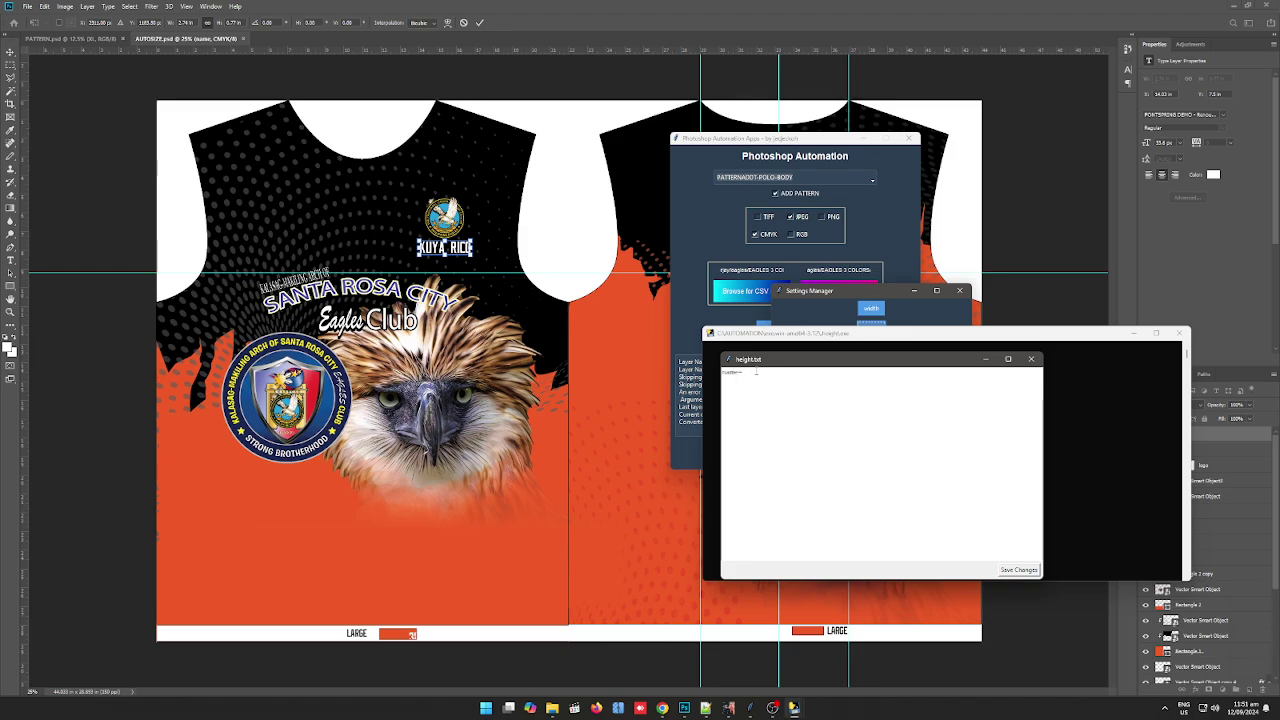
left_click(1020, 570)
key("BackSpace")
left_click(1031, 358)
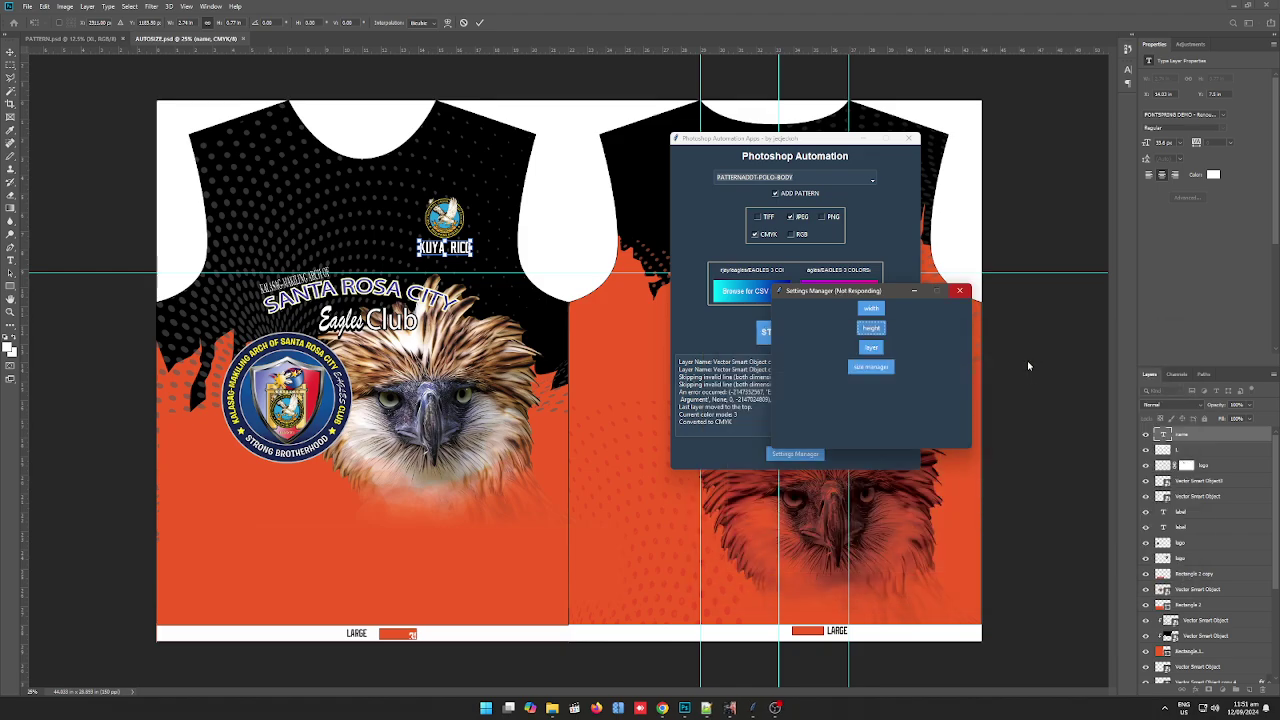
left_click(963, 294)
left_click(930, 328)
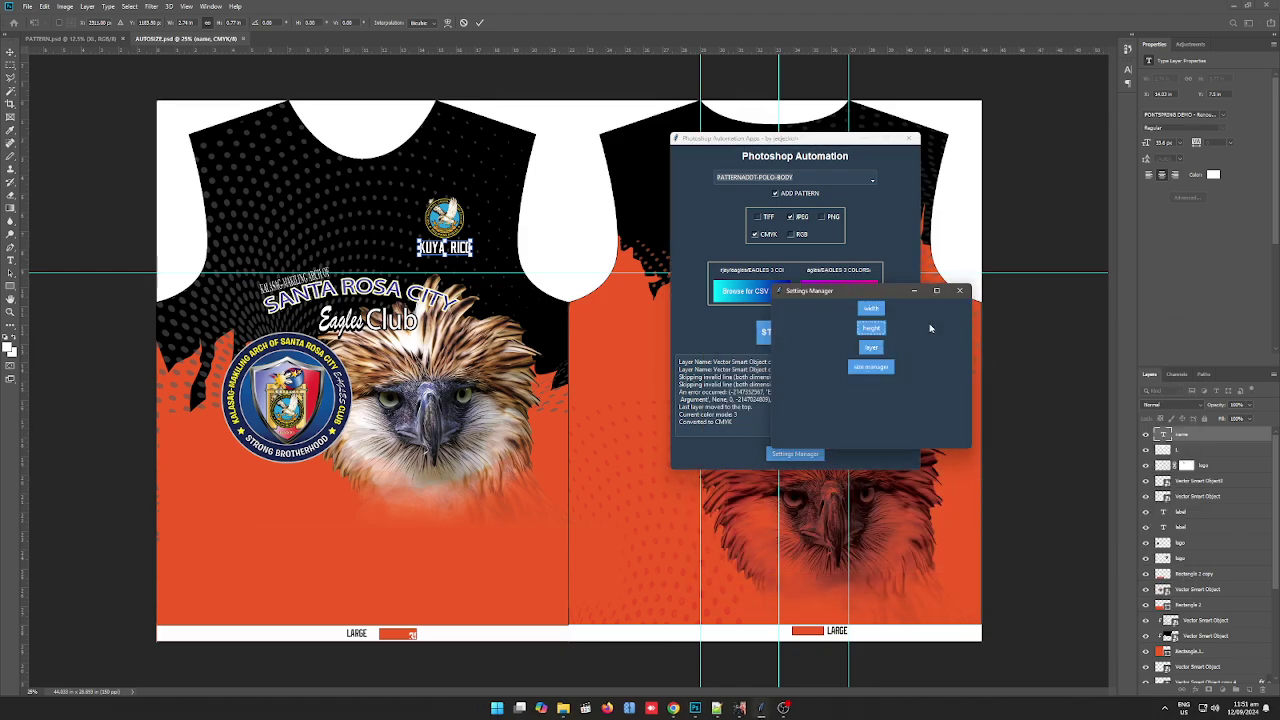
left_click(959, 291)
- Choose AUTOSIZE.psd in the orange > body folder again as the template PSD for the automation
left_click(881, 292)
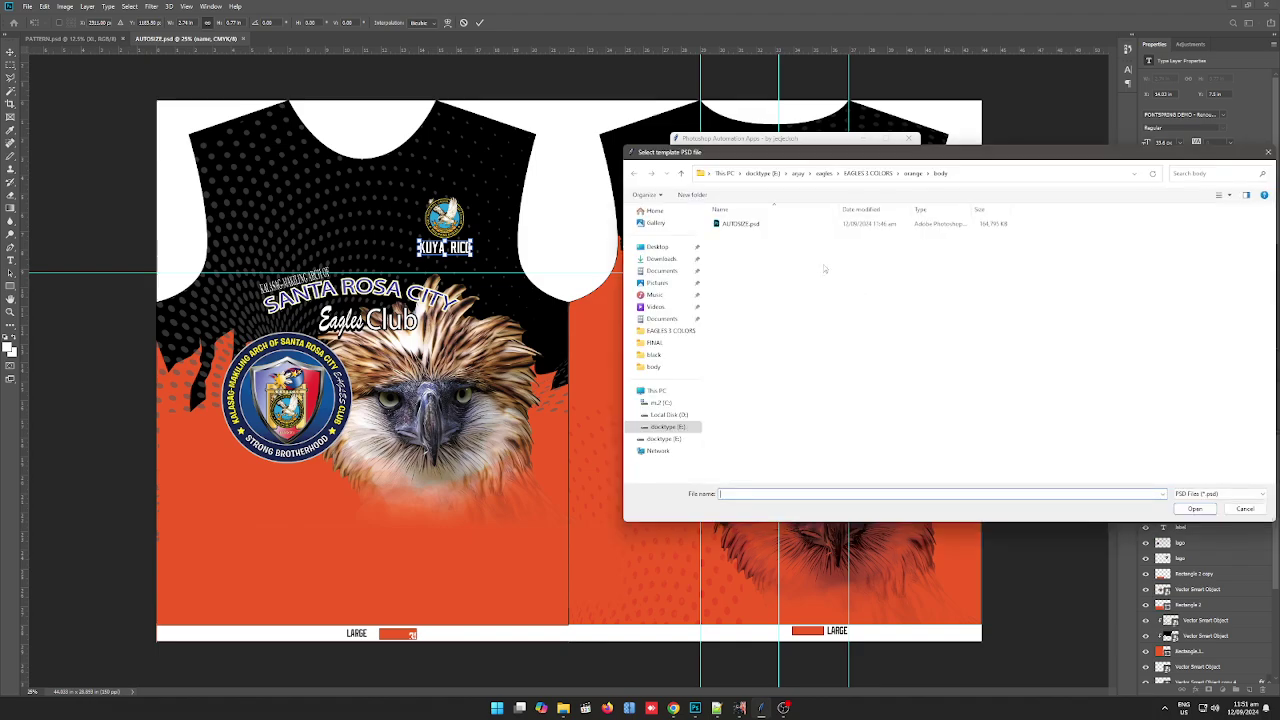
left_click(905, 224)
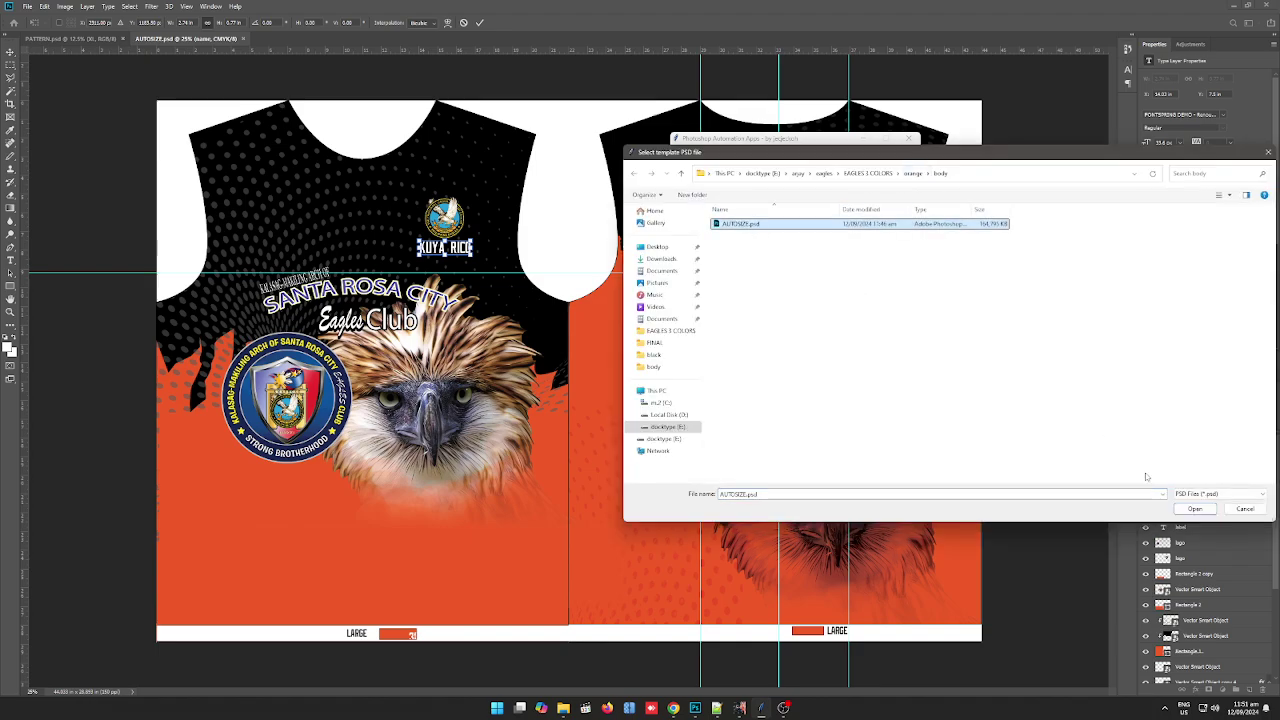
left_click(1194, 509)
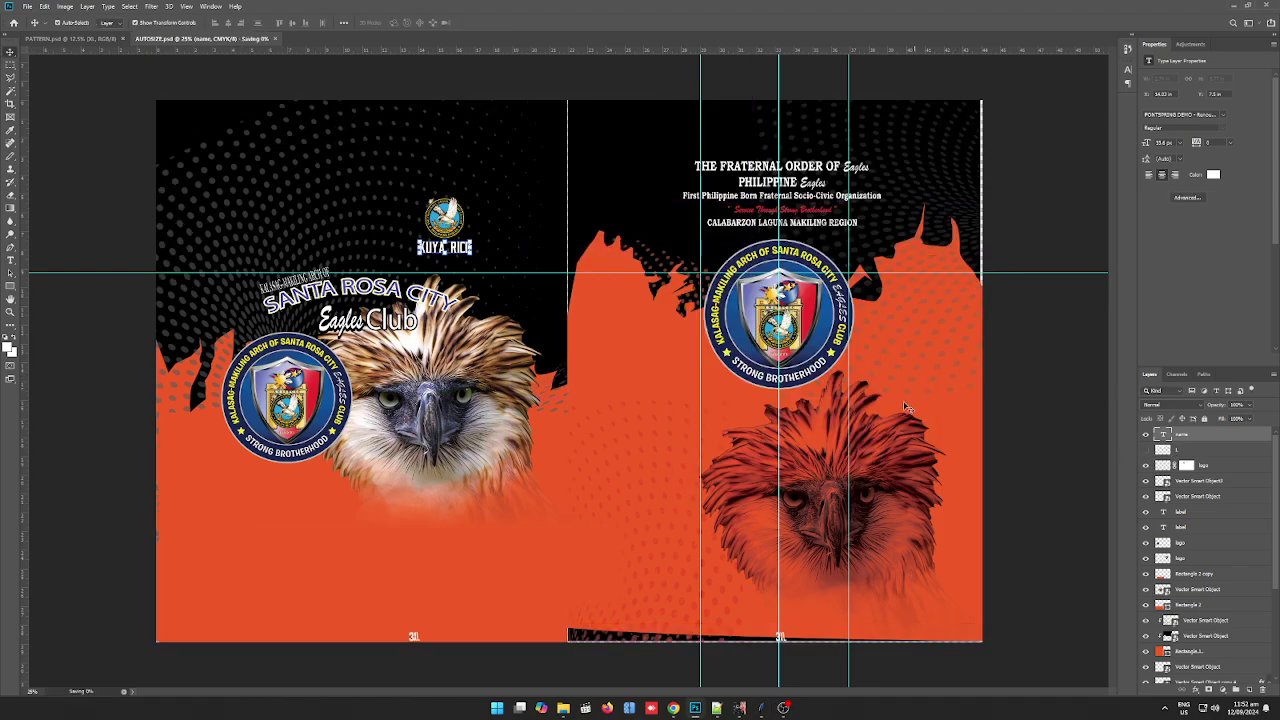
- Switch to the Photoshop Automation app, run the process on the orange template and dismiss the completion message
left_click(741, 708)
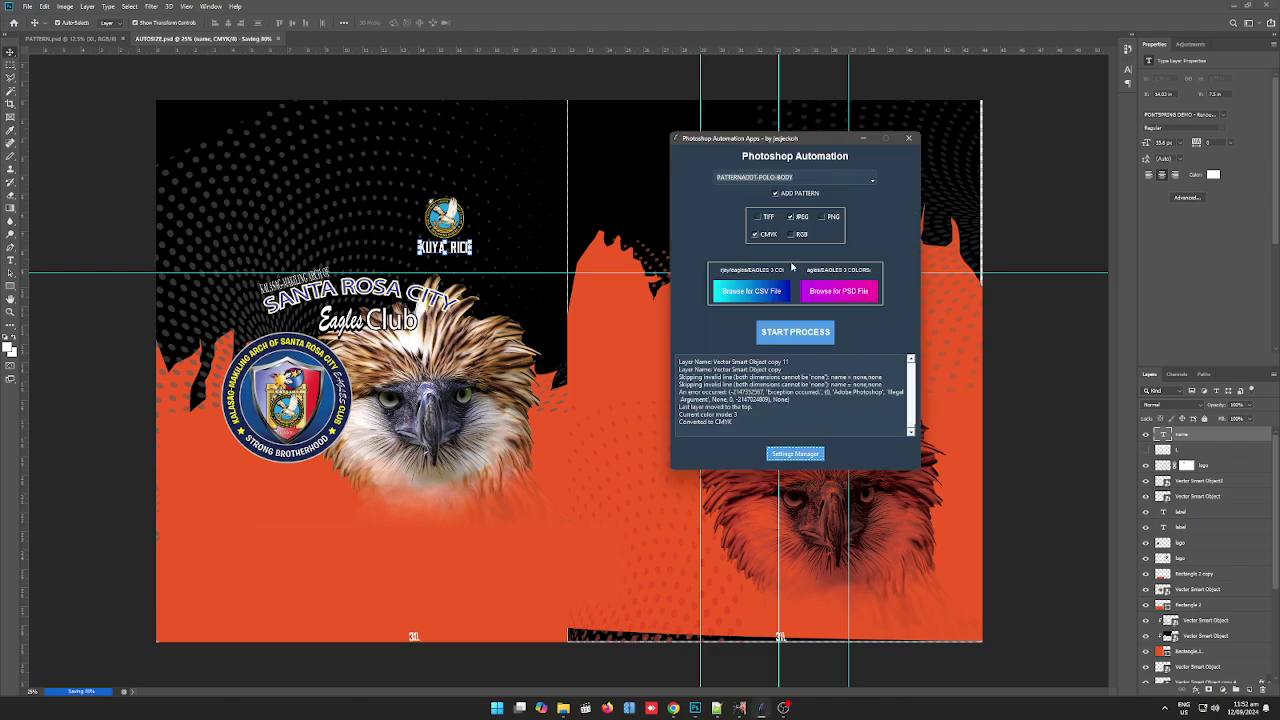
left_click_drag(790, 138, 1000, 158)
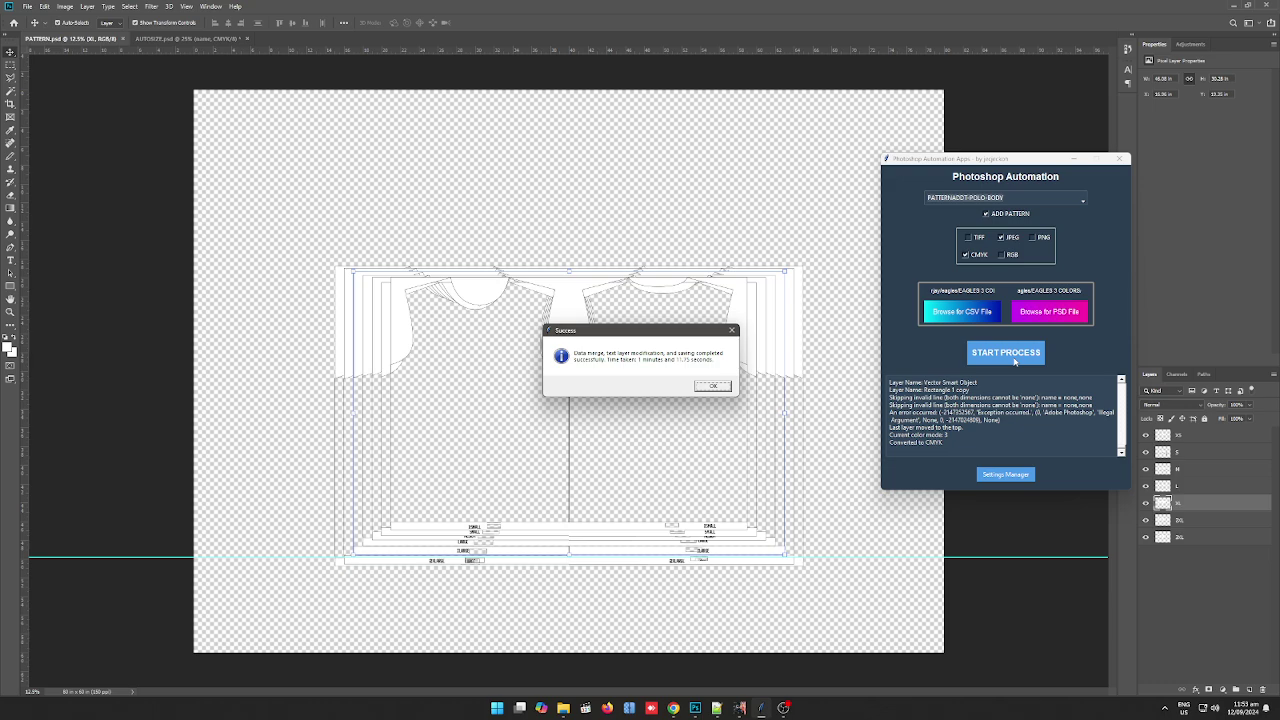
left_click(712, 386)
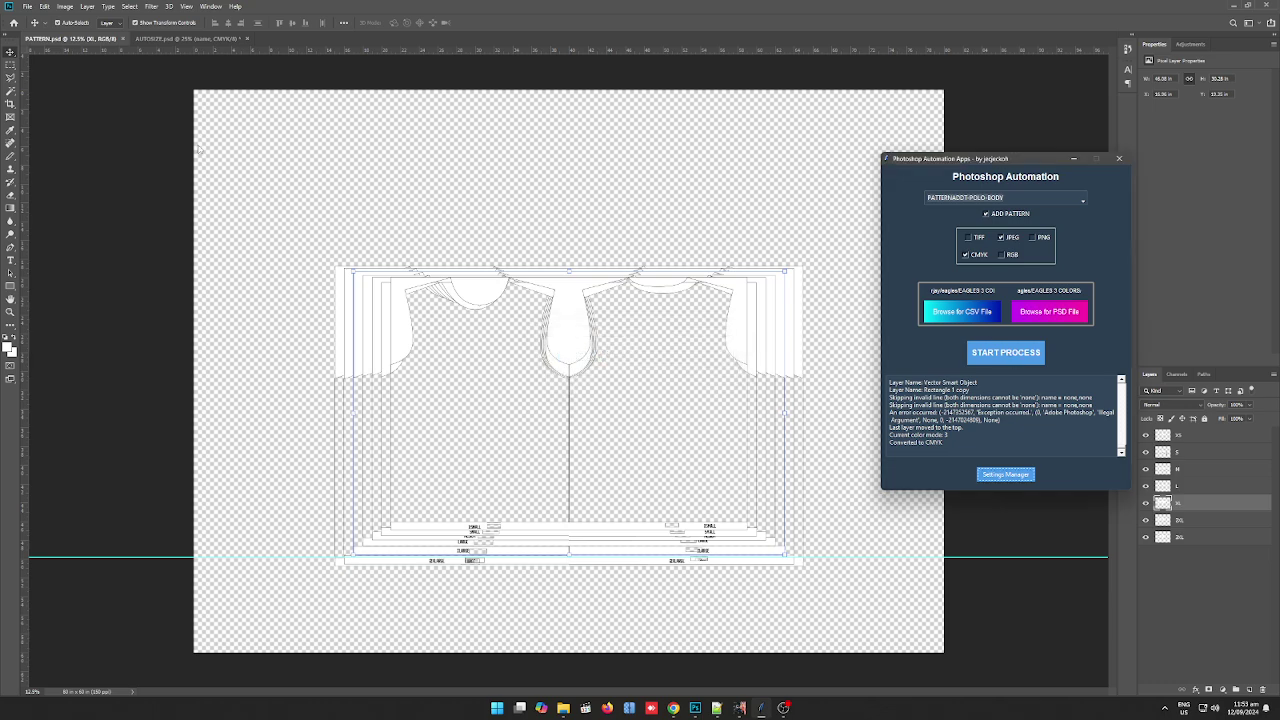
- Open all four generated JPG files from the output_images folder inside orange > body in Photoshop
left_click(28, 6)
left_click(32, 26)
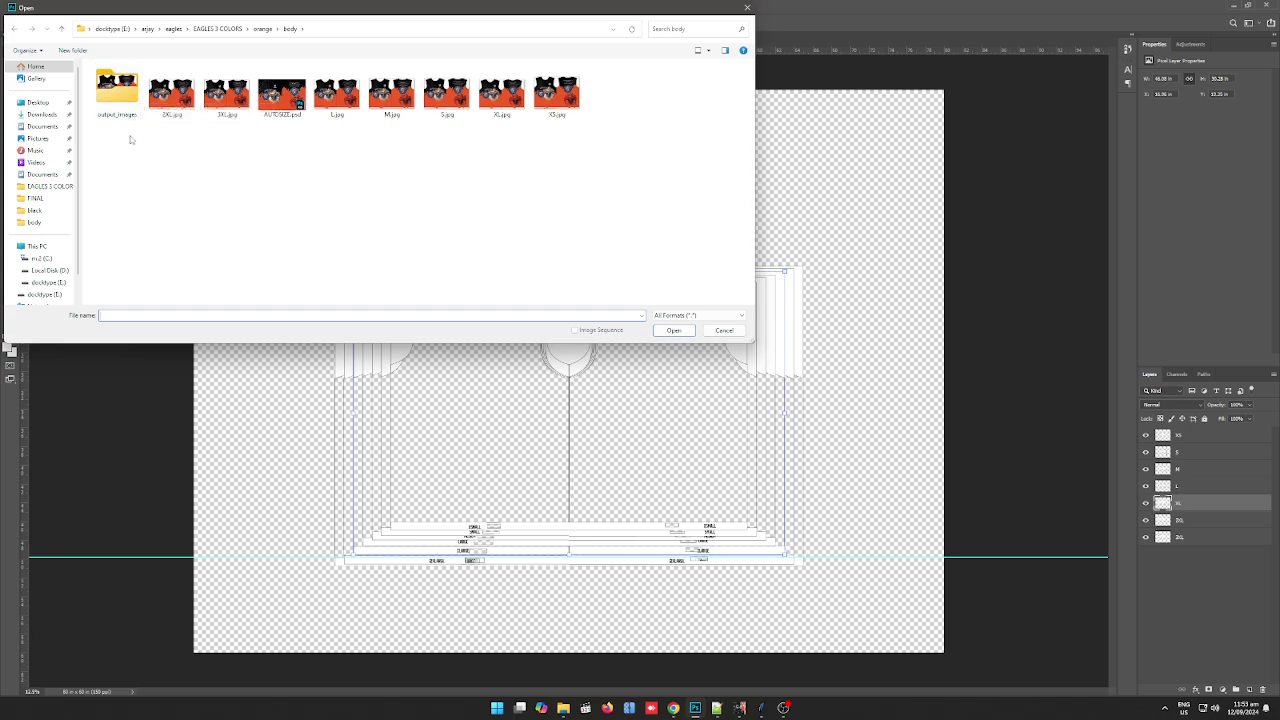
left_click(120, 96)
double_click(120, 96)
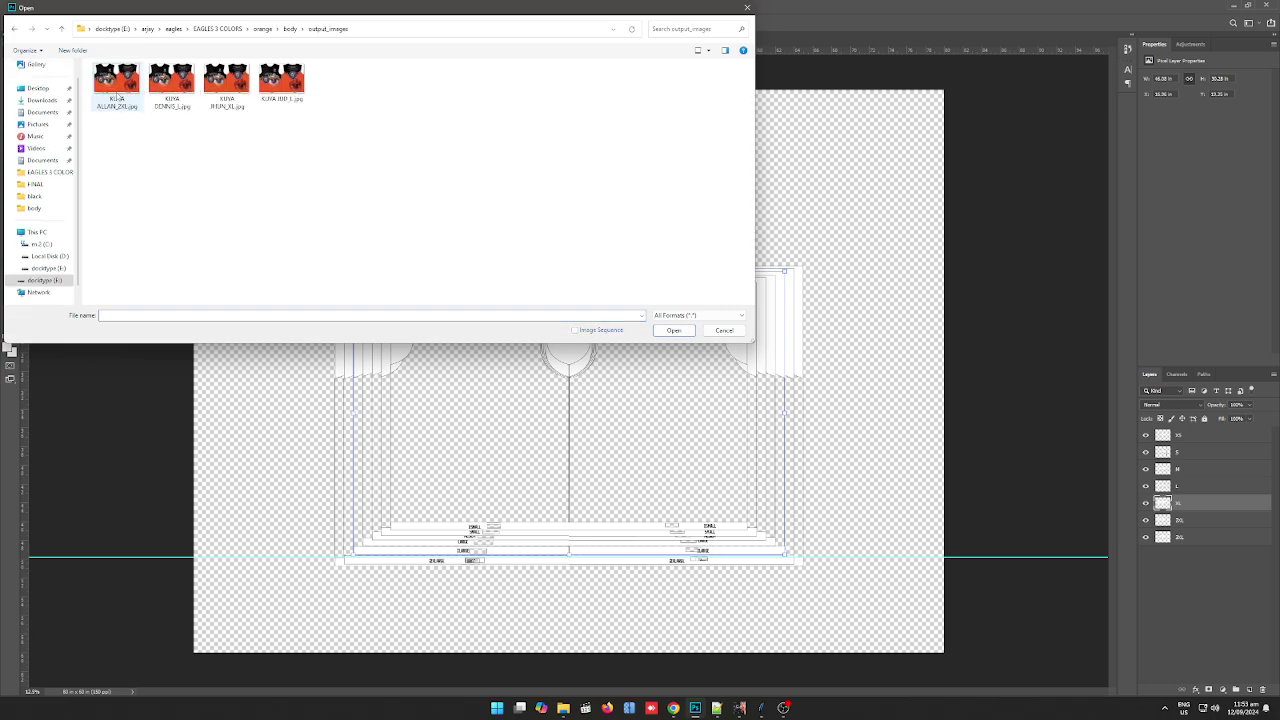
left_click(117, 97)
key("shift+Right")
key("shift+Right")
key("shift+Right")
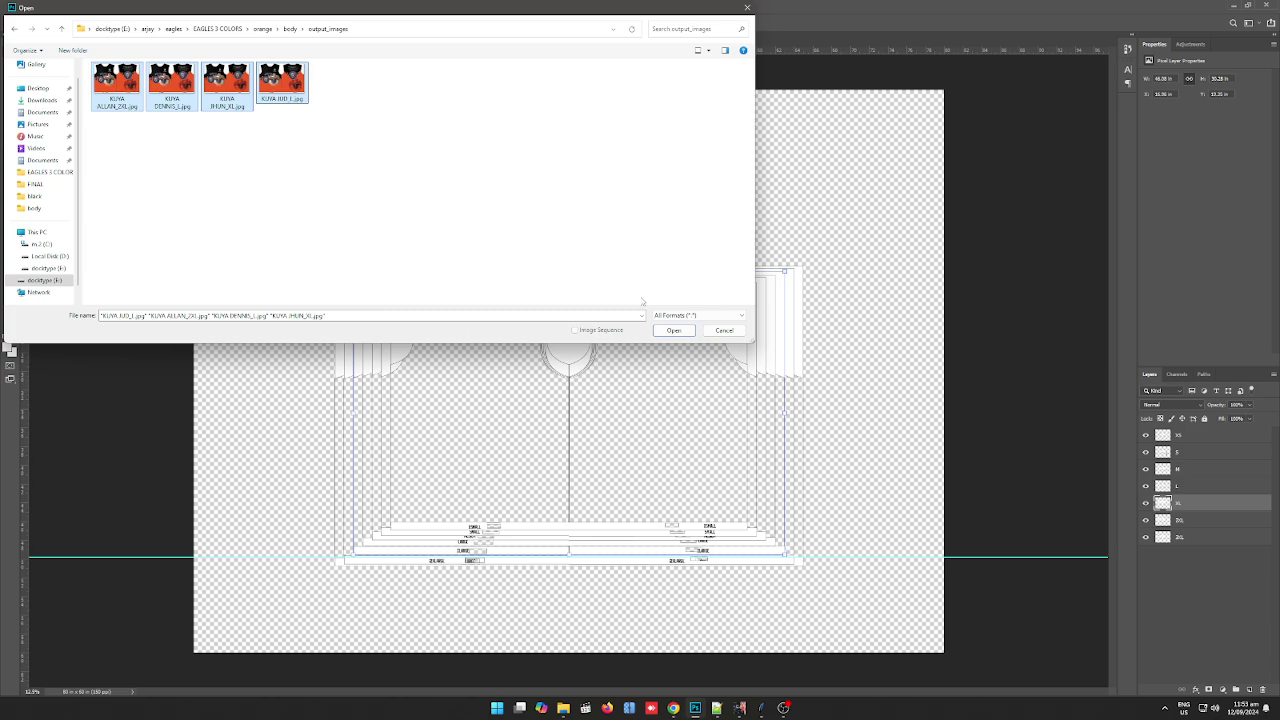
left_click(672, 330)
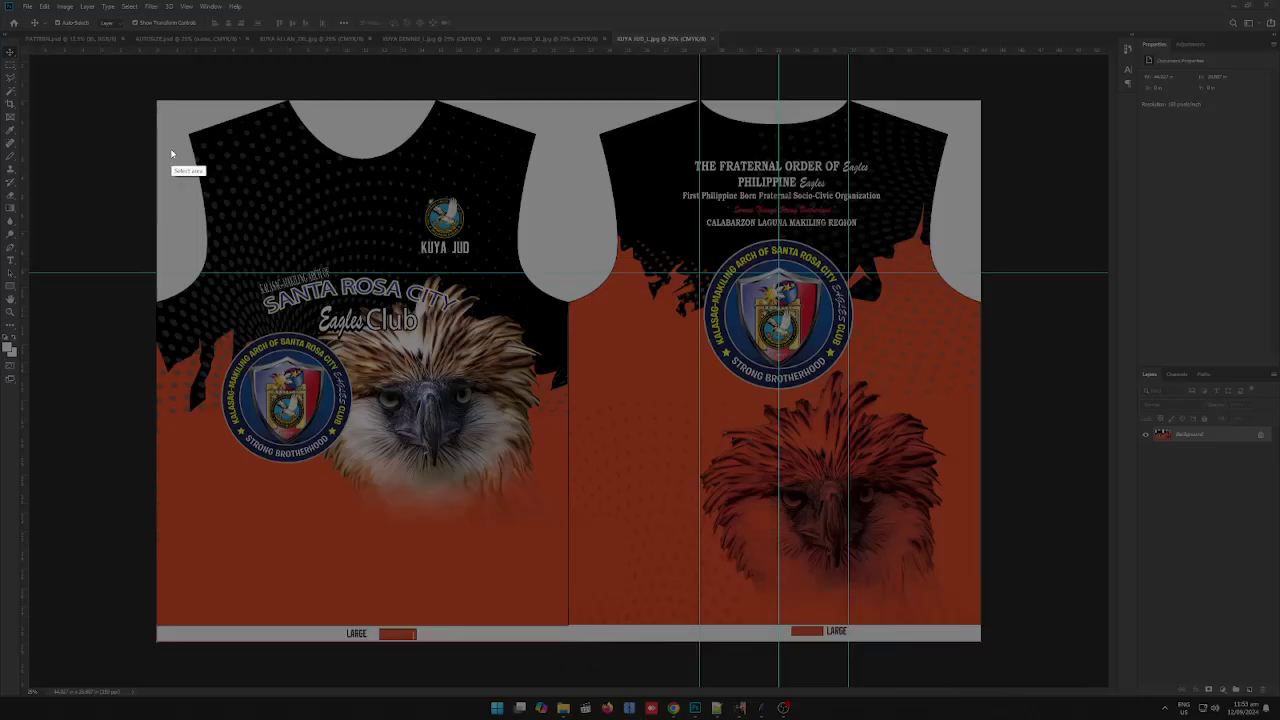
- Copy a screenshot of the entire front and back Large shirt design to the clipboard and switch to Messenger in Chrome
left_click_drag(156, 97, 978, 645)
key("ctrl+c")
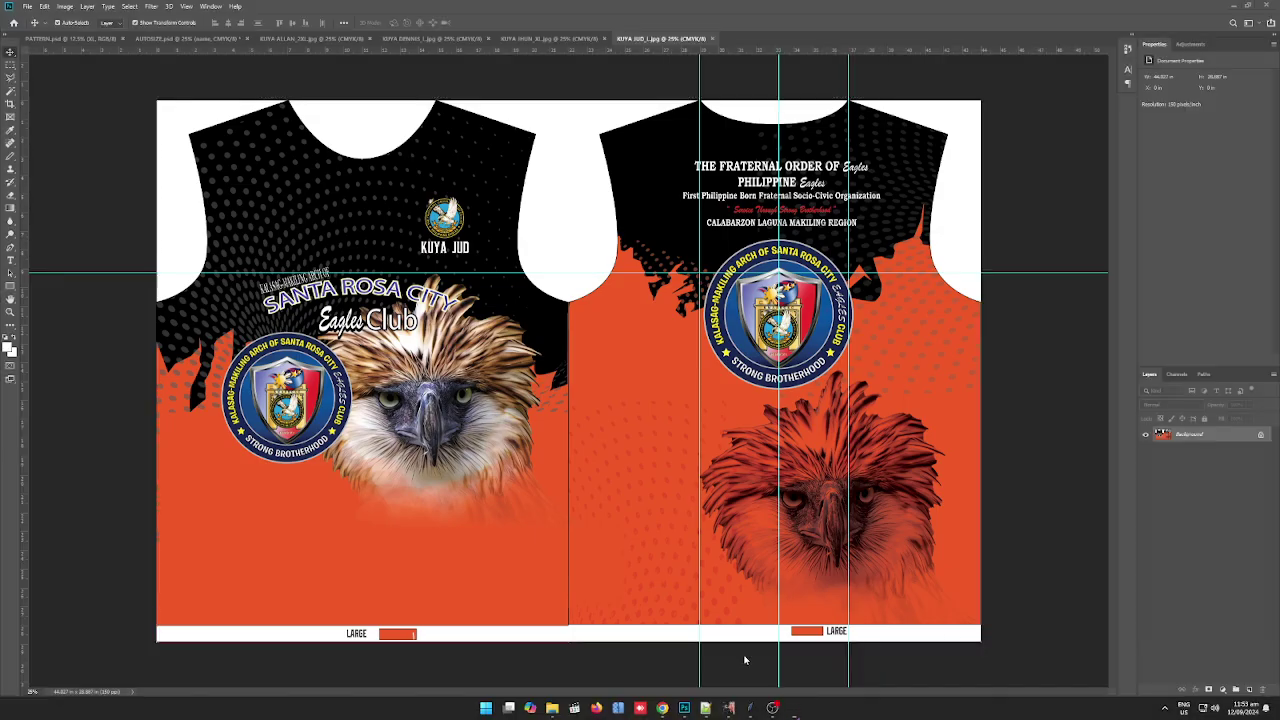
left_click(673, 707)
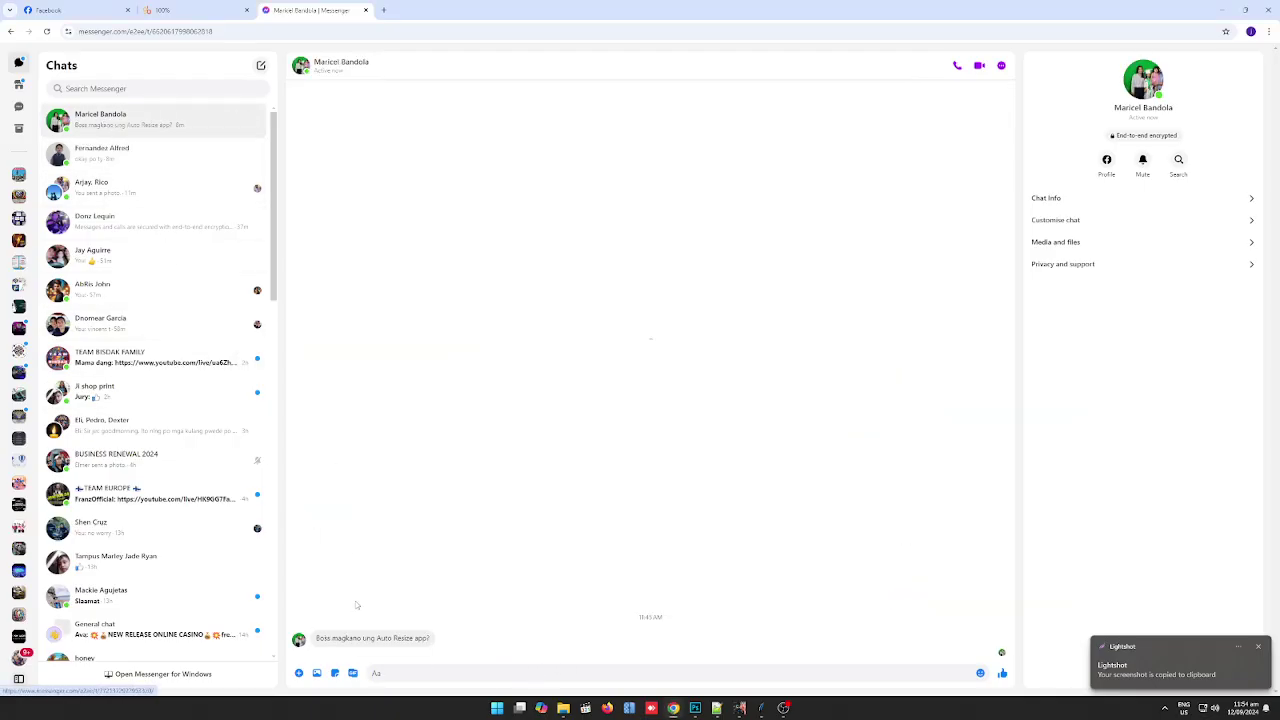
- Answer the price question in the open chat with "1.5k sir" and "proportion sizing tayu sir"
type("1.5k sir")
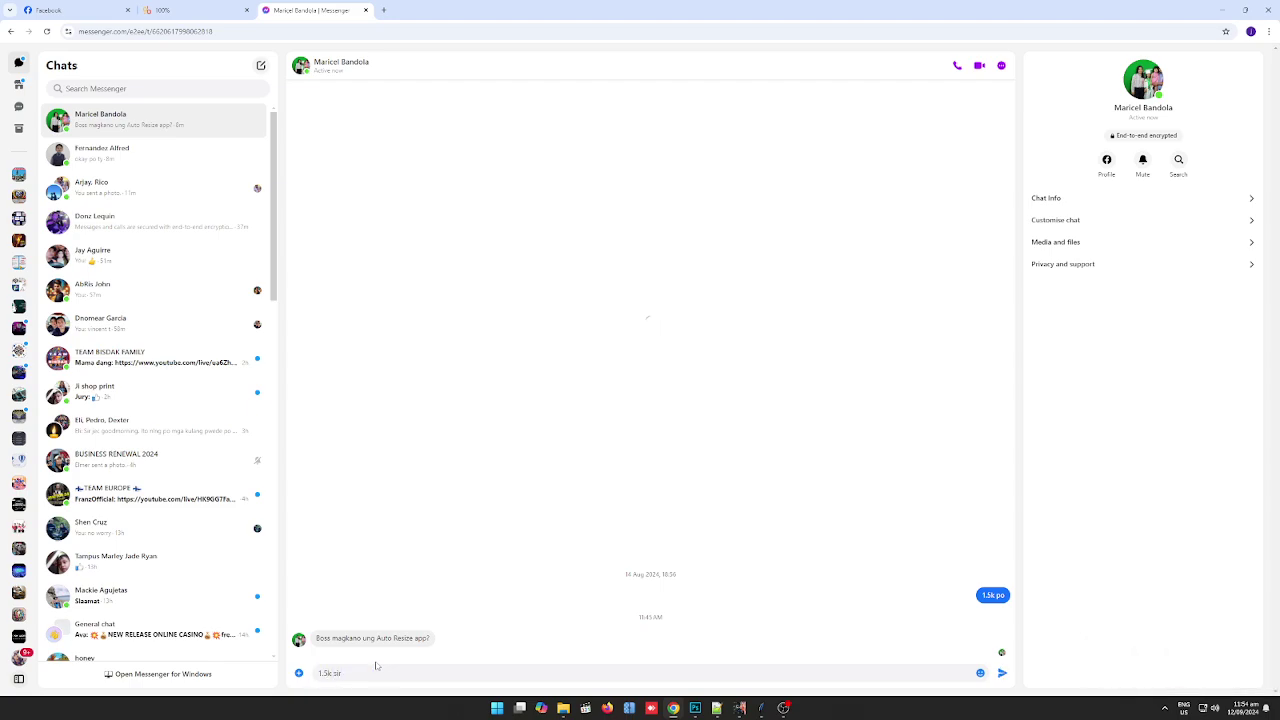
key("Return")
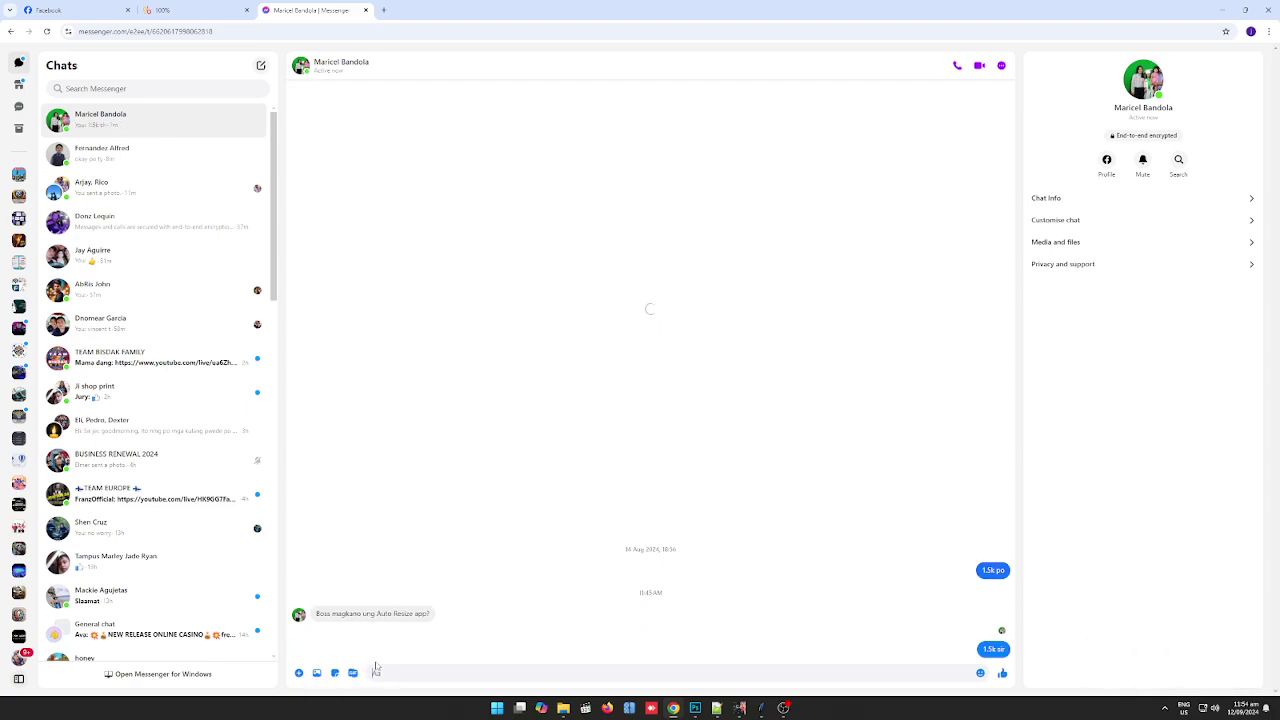
type("proportion sizing at")
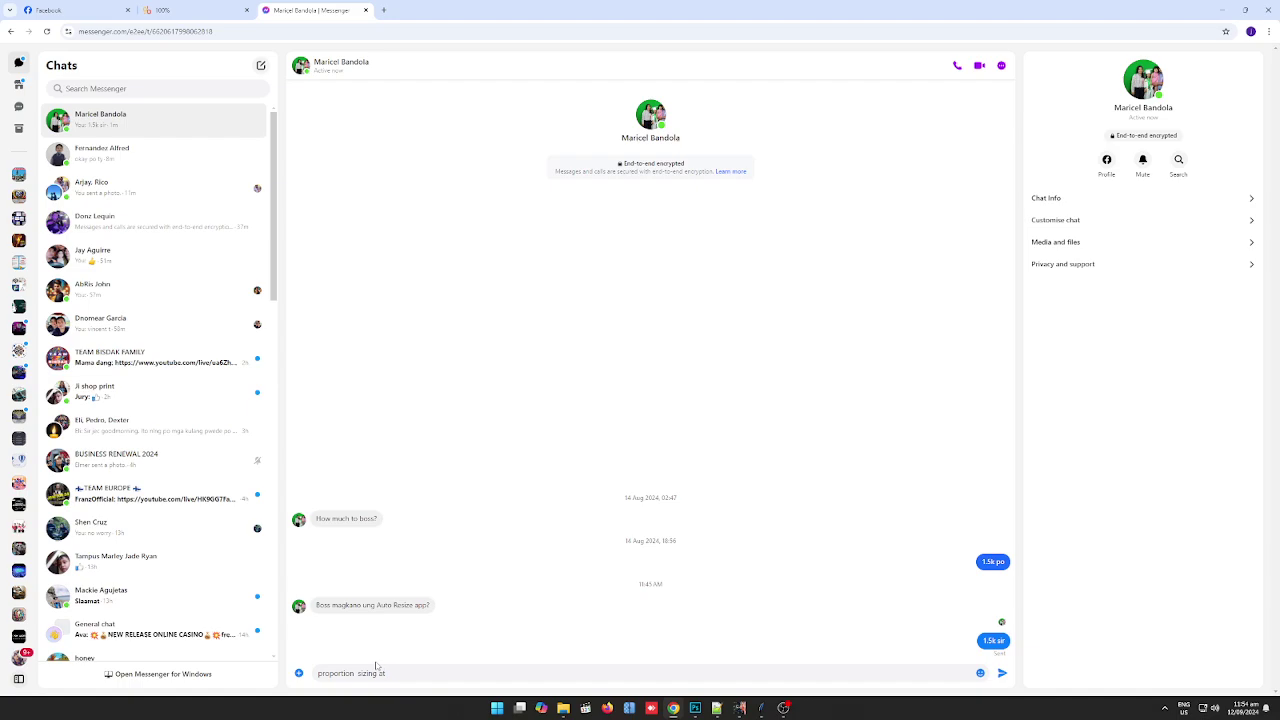
key("BackSpace")
key("BackSpace")
key("BackSpace")
key("BackSpace")
key("BackSpace")
key("BackSpace")
key("BackSpace")
key("BackSpace")
type("tayu sir")
key("Return")
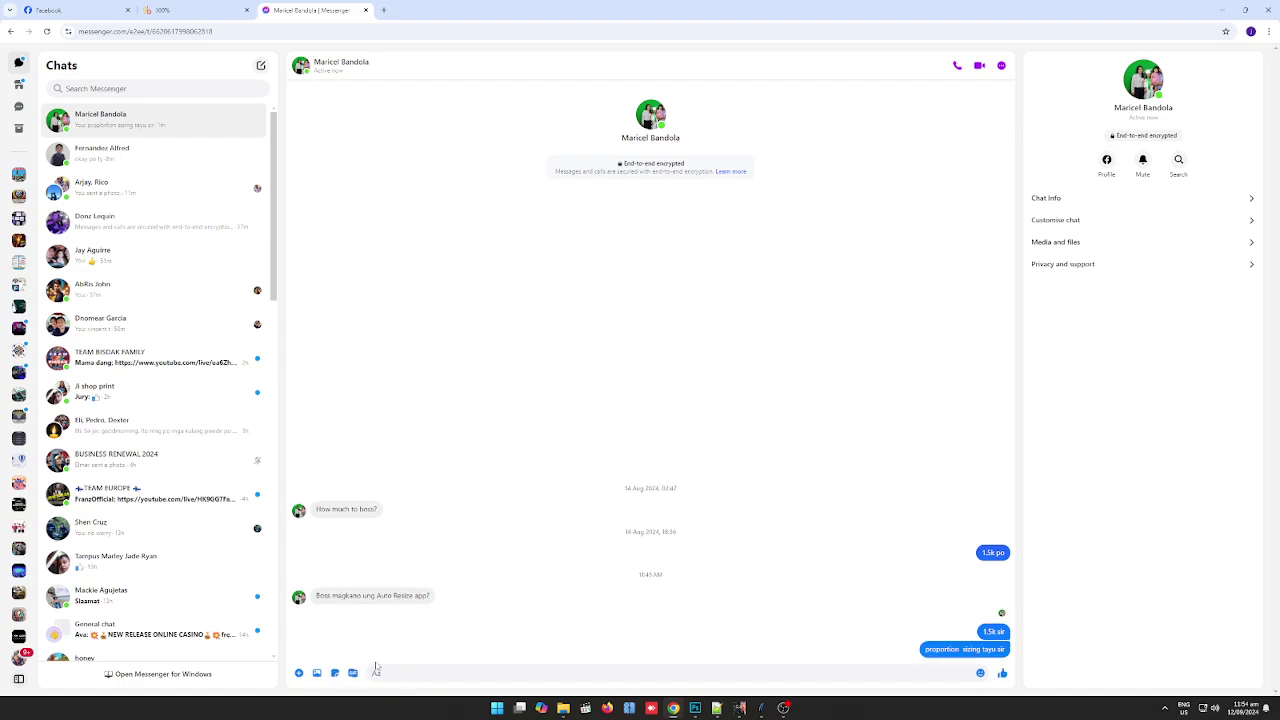
- Send the copied shirt screenshot to the group chat holding the earlier design previews, and switch back to Photoshop
left_click(120, 186)
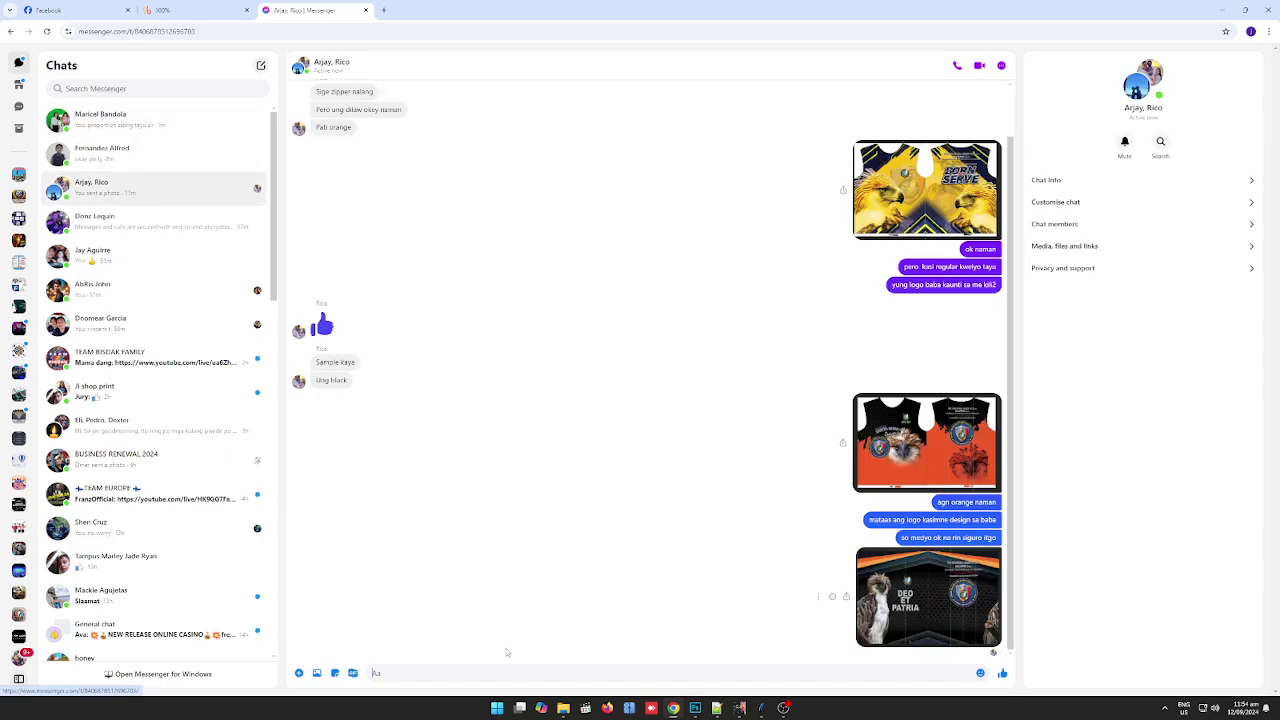
key("ctrl+v")
key("Return")
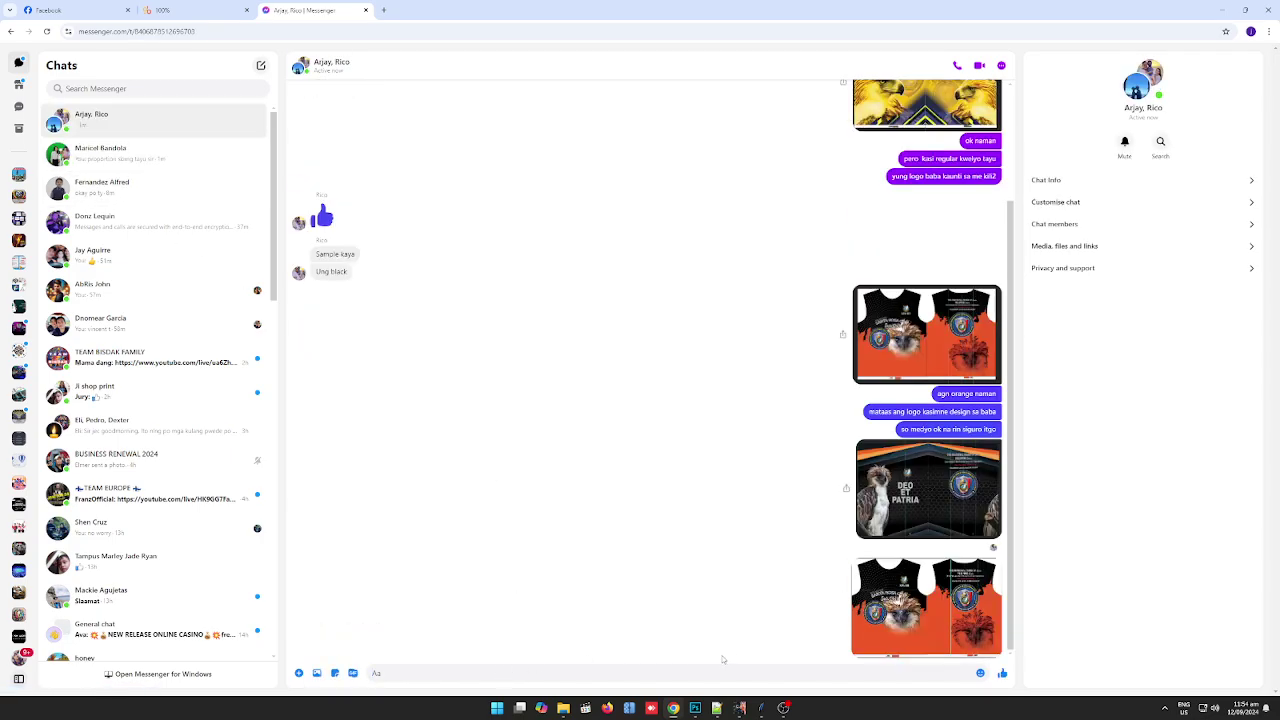
left_click(695, 708)
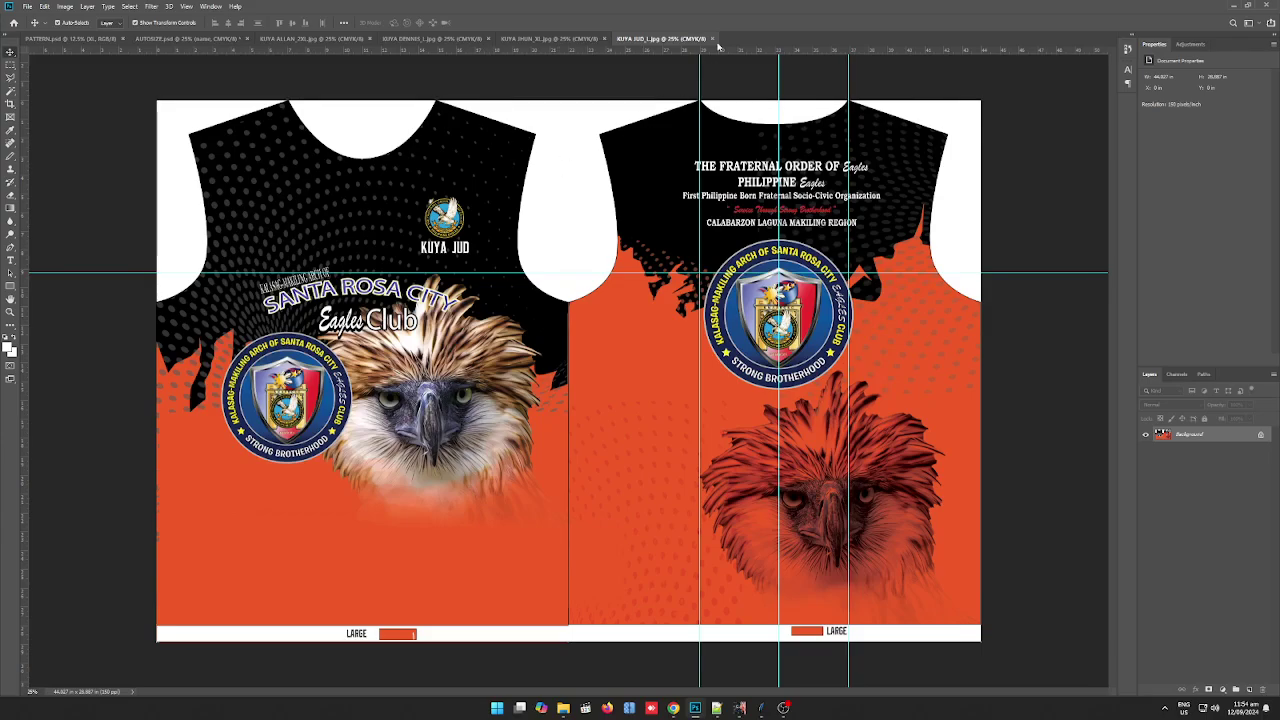